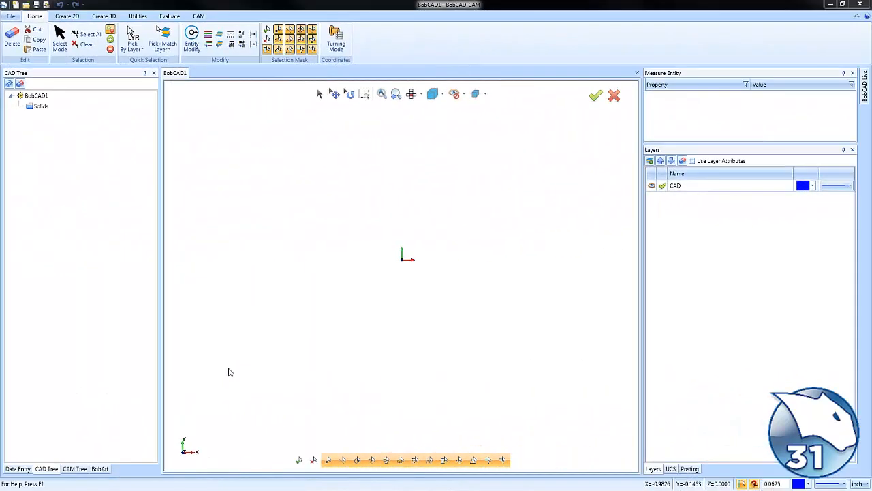
Create a rectangle 1 inch long and 1 inch wide, centred on the origin.
left_click(66, 15)
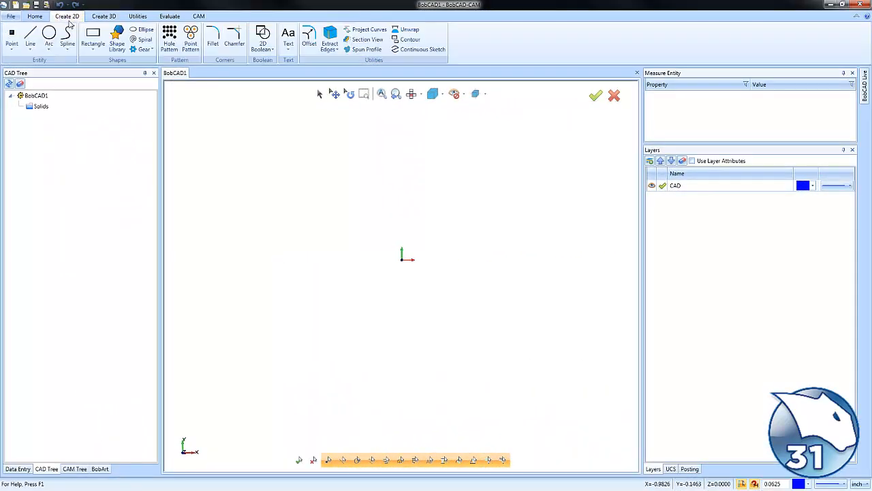
left_click(92, 37)
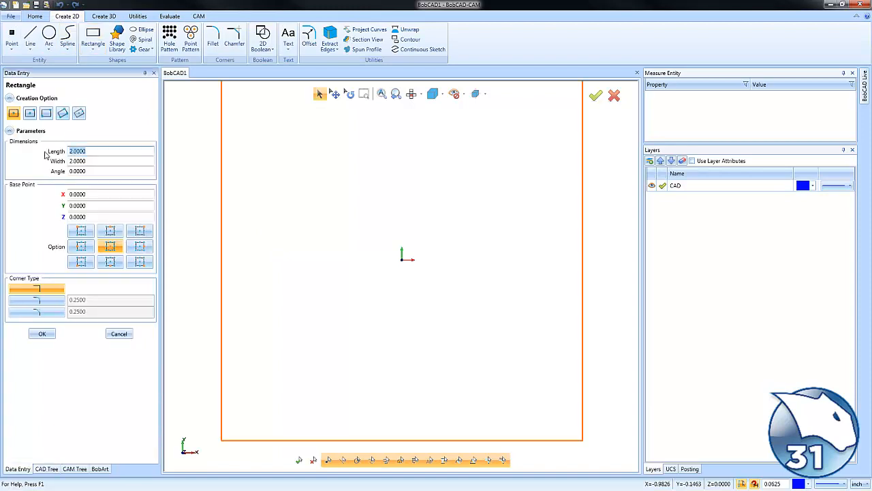
type("1")
key("Tab")
type("1")
key("Tab")
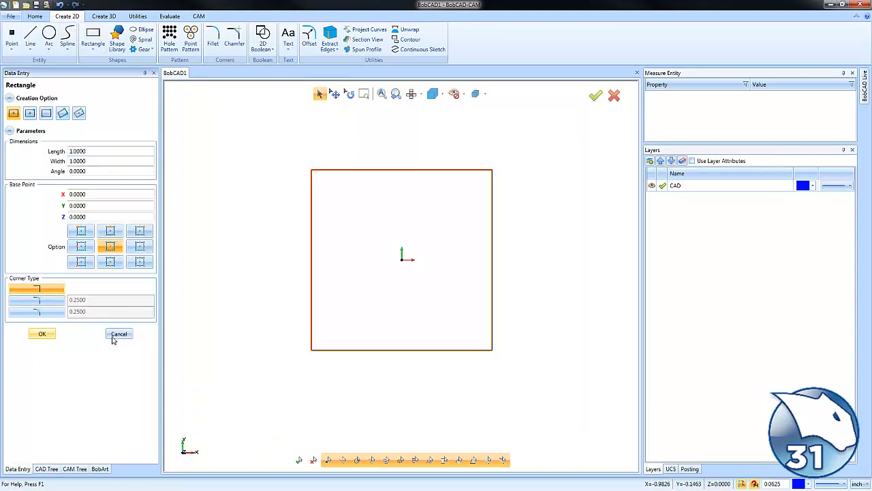
left_click(114, 334)
Define a full circle with a radius of 0.08 centred on the origin.
scroll(430, 274, "up", 3)
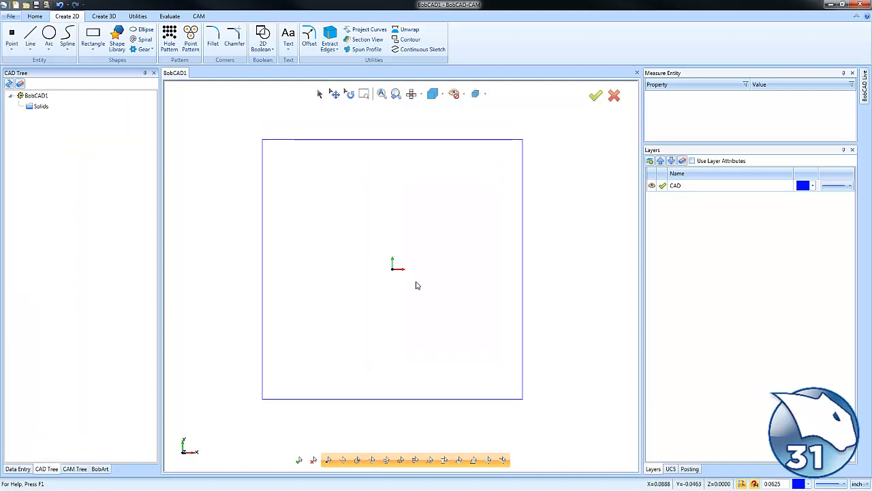
left_click(49, 35)
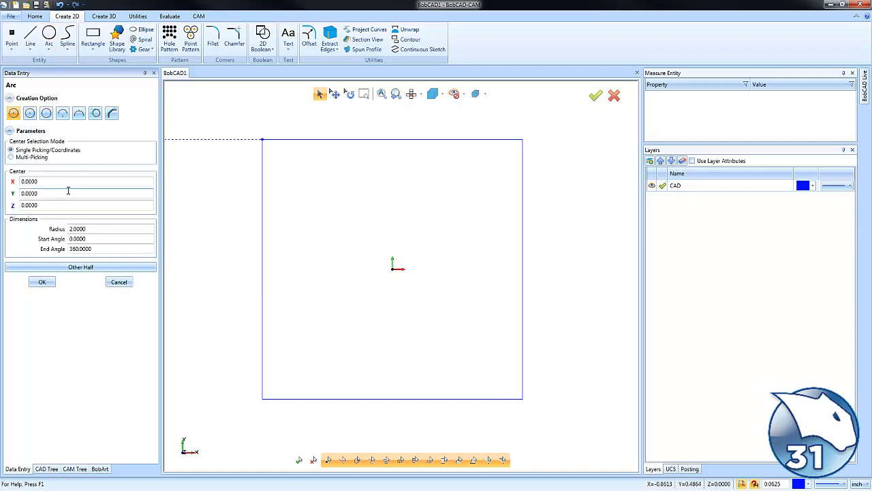
left_click_drag(91, 229, 37, 234)
type("0.08")
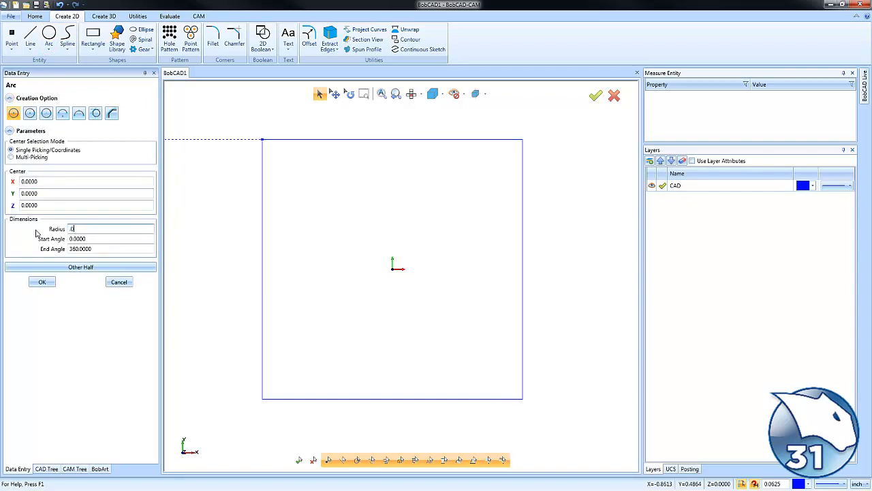
key("Tab")
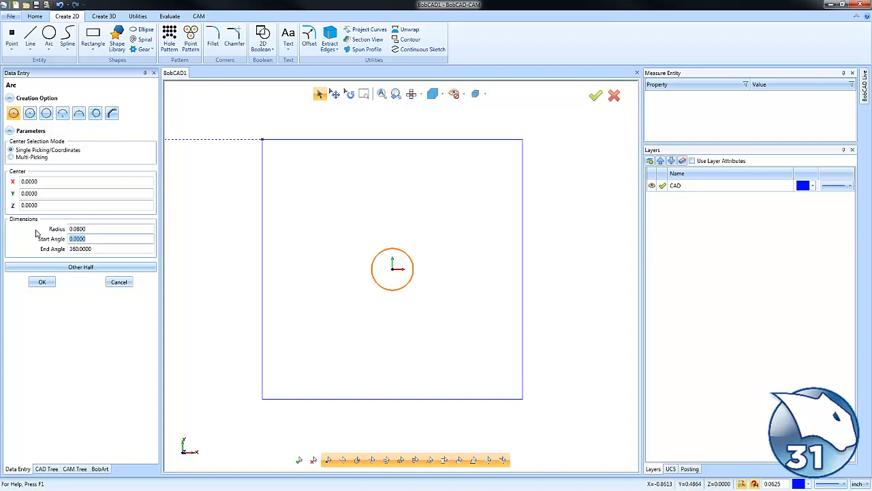
left_click(48, 193)
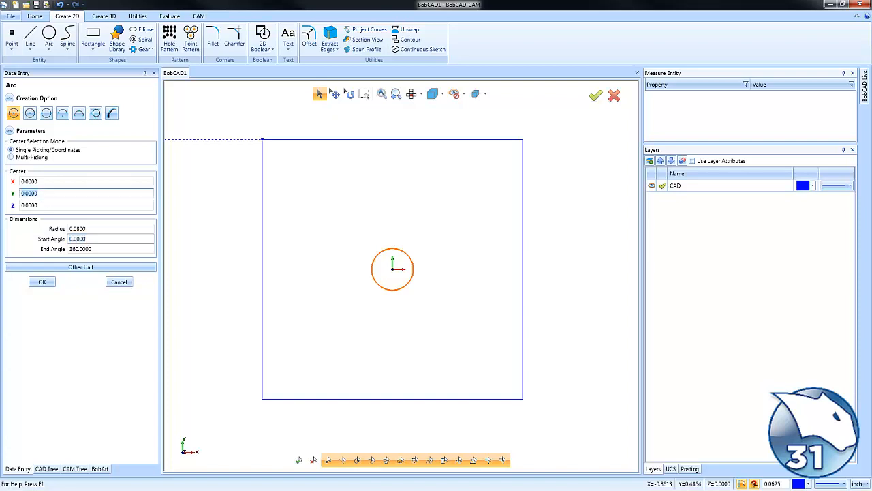
type("-0.5")
key("Tab")
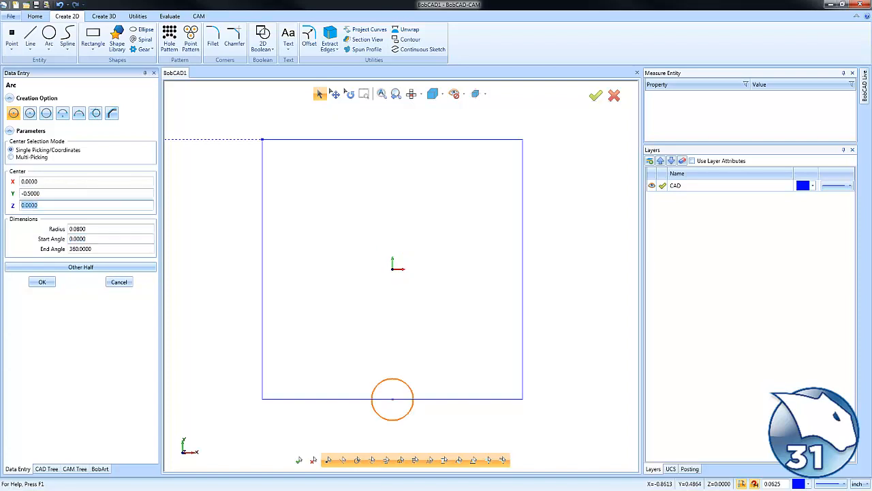
Set the 0.08 radius circle's centre Y to -0.05 and create it.
double_click(36, 194)
type("-0.")
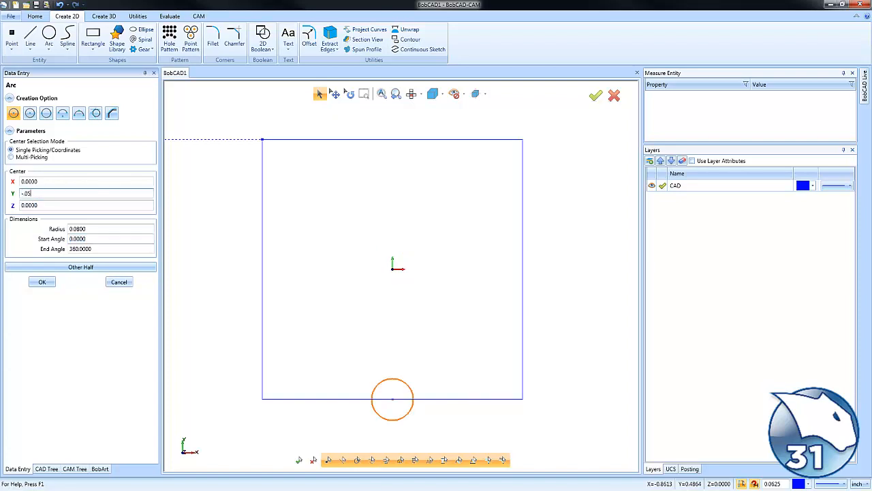
type("05")
key("Tab")
left_click(40, 278)
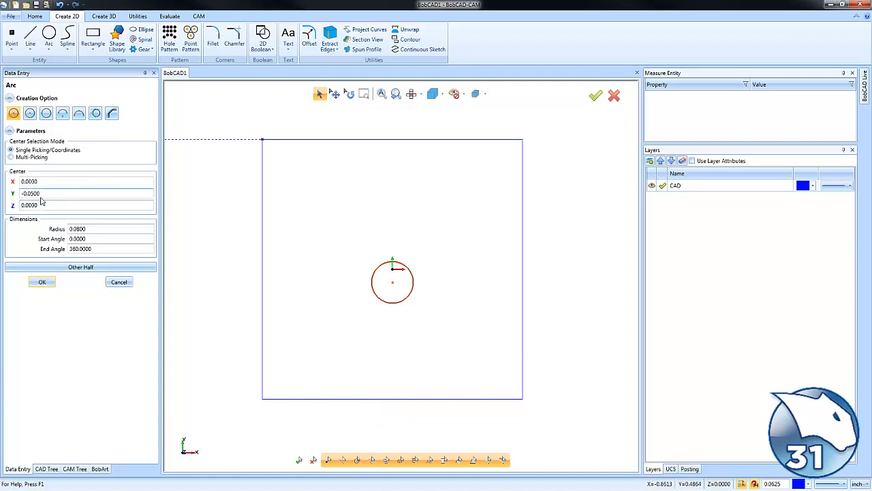
Create a second circle of radius 0.08 with its centre at X 0, Y 0.05.
double_click(40, 194)
type(".05")
key("Tab")
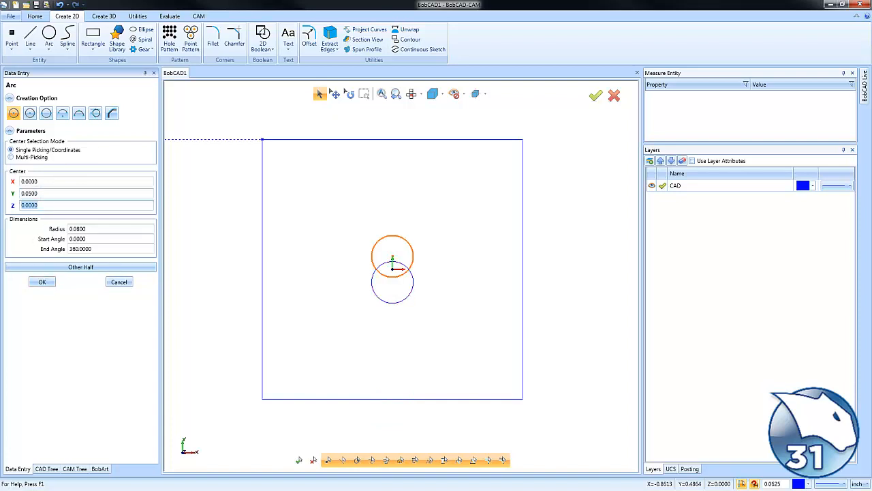
left_click(42, 281)
Create a concentric inner circle of radius 0.06 centred at X 0, Y 0.05.
double_click(105, 228)
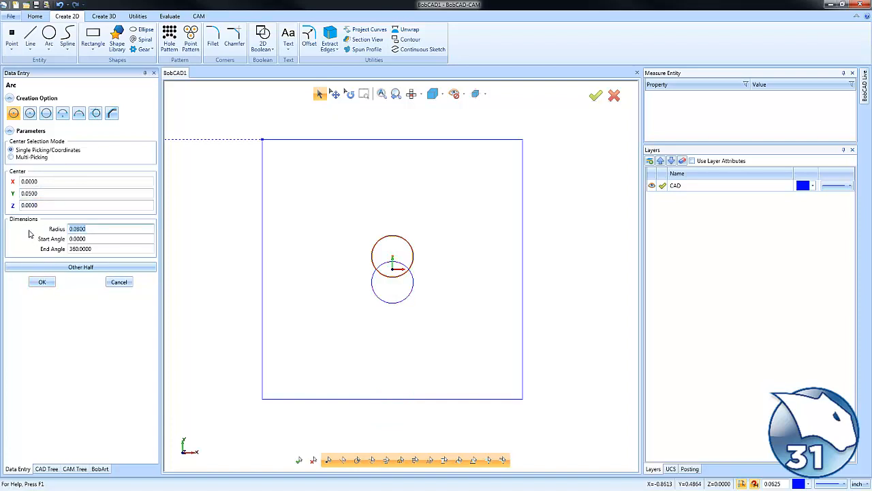
type("06")
key("Tab")
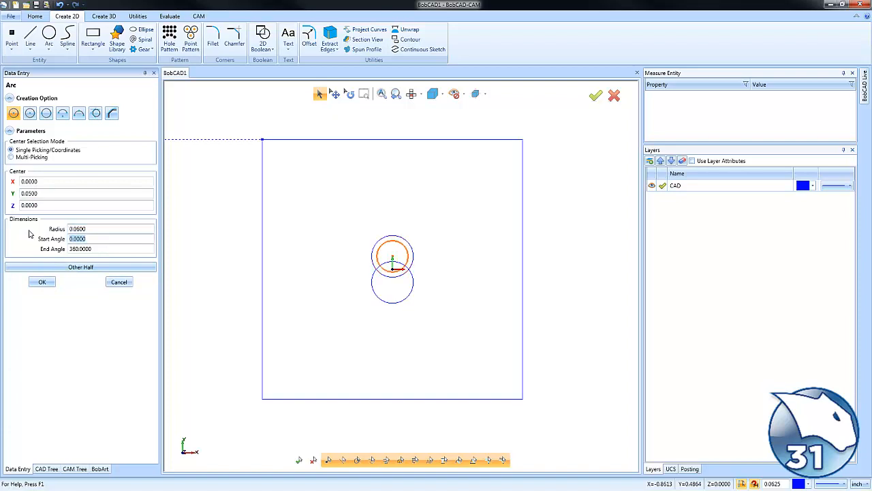
left_click(40, 283)
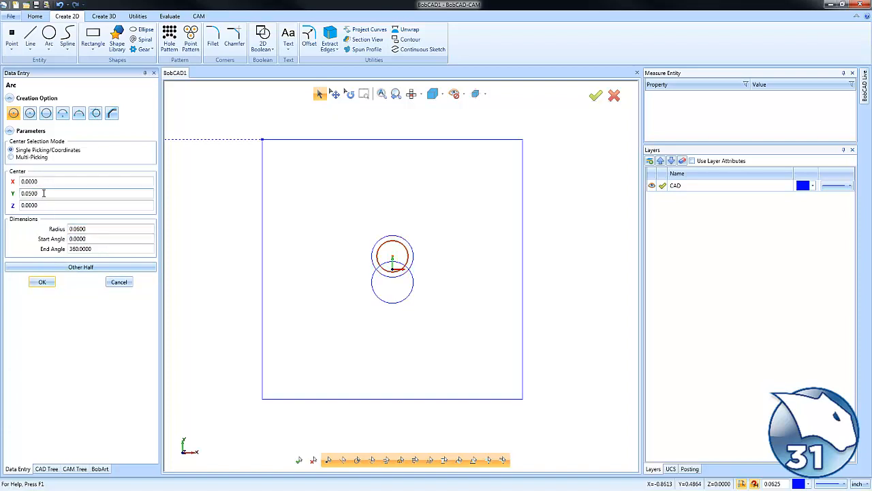
Create another 0.06 radius circle centred at X 0, Y -0.05 and finish drawing circles.
double_click(21, 195)
type("-0.05")
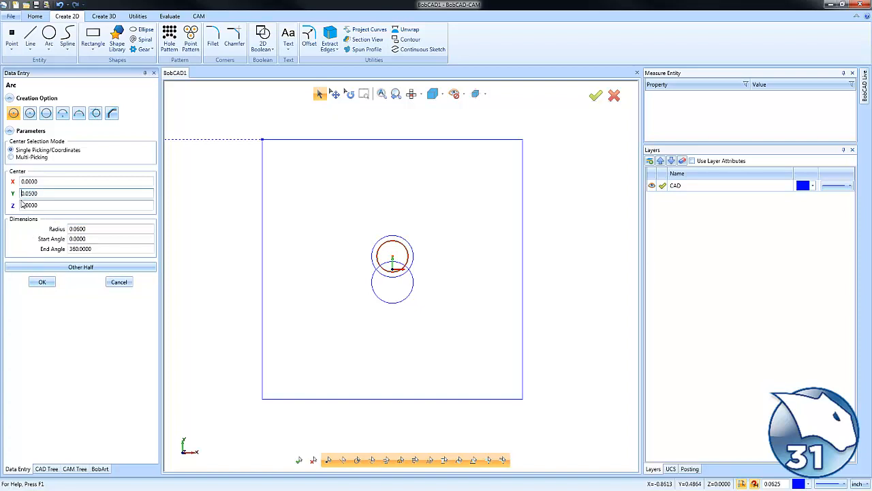
key("Tab")
left_click(42, 282)
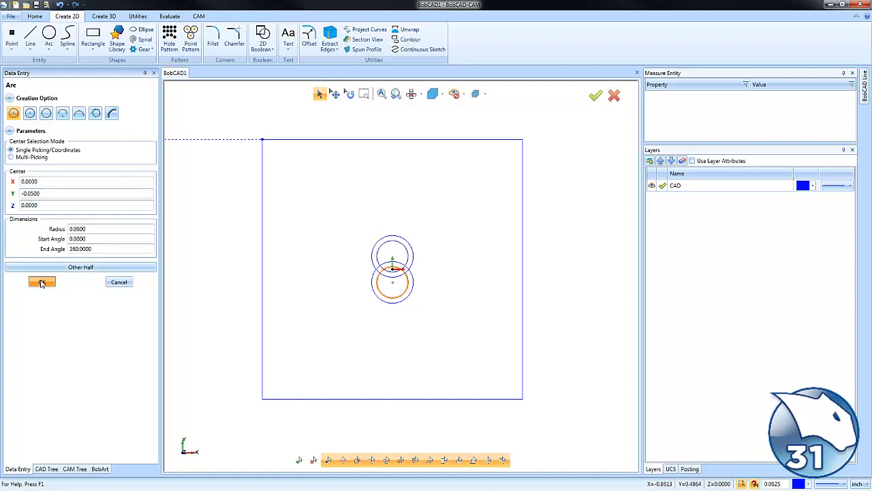
left_click(118, 281)
Draw tangent lines joining the two outer circles on both their left and right sides.
scroll(414, 284, "up", 1)
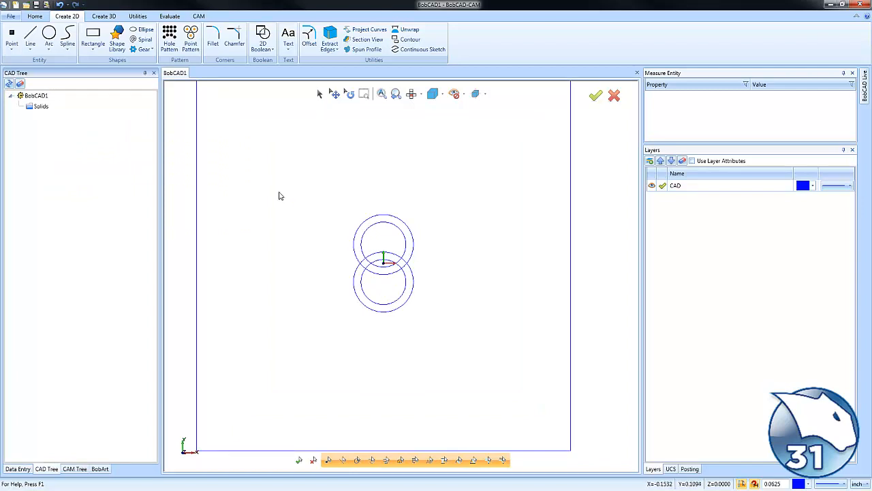
left_click(30, 38)
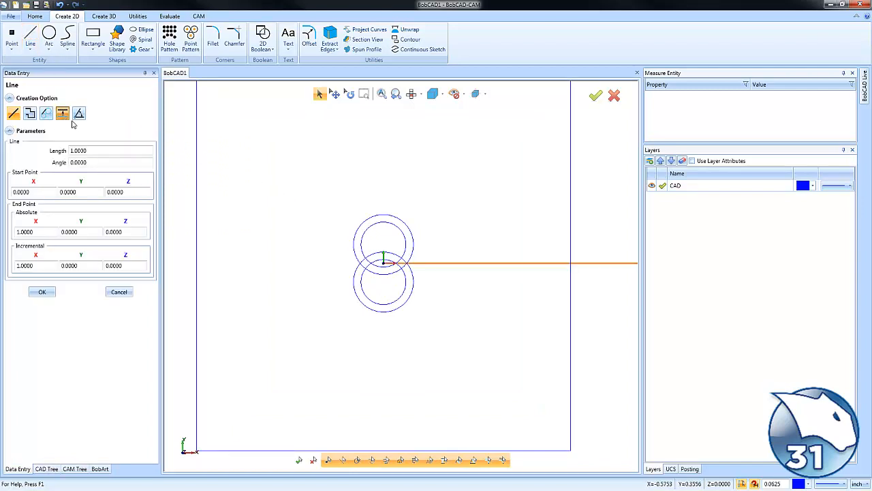
left_click(62, 114)
left_click(45, 114)
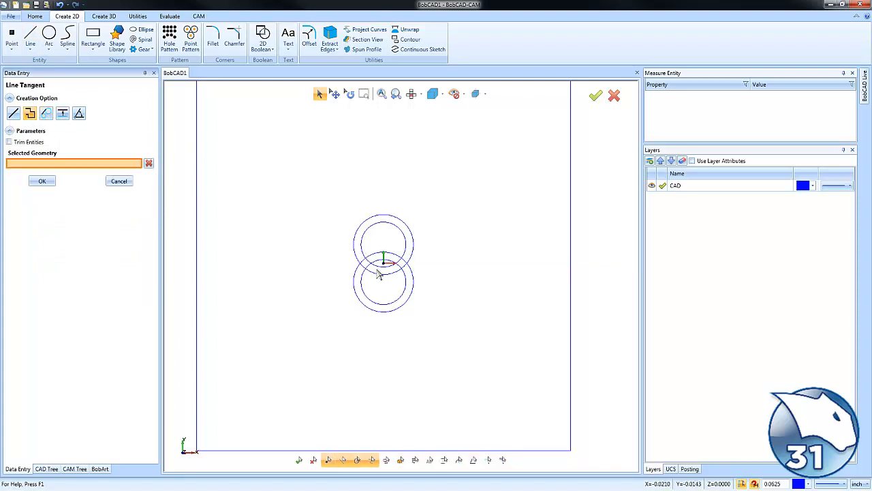
left_click(354, 246)
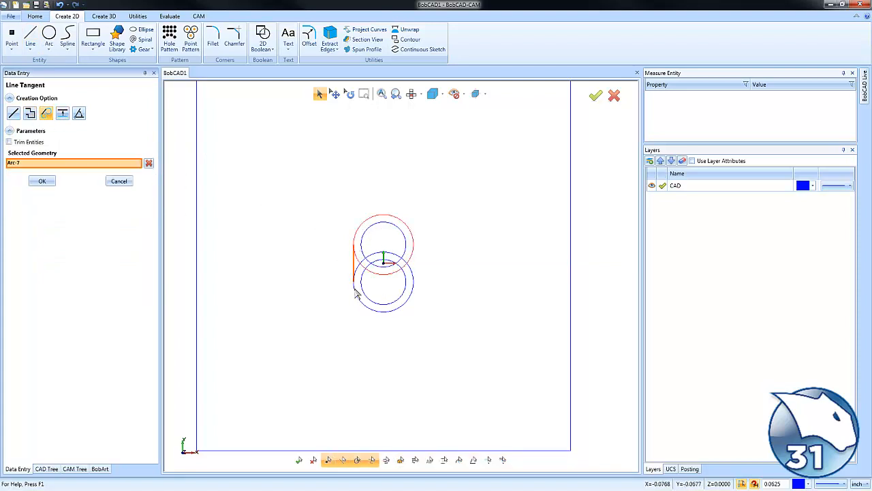
left_click(413, 288)
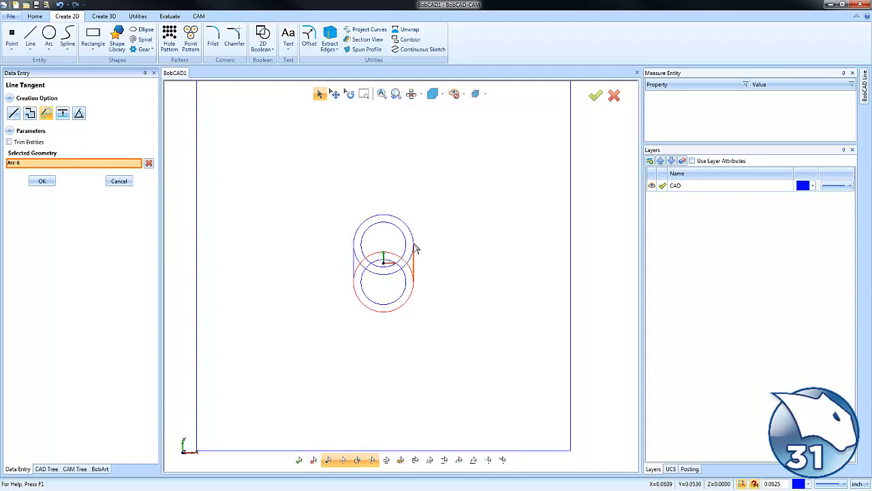
left_click(414, 248)
Draw tangent lines joining the two inner circles on both sides and finish the line command.
left_click(405, 276)
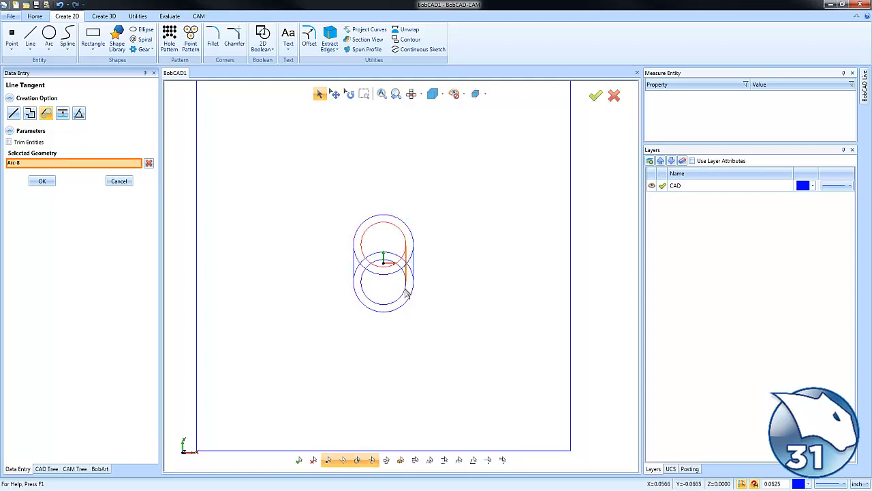
left_click(362, 283)
left_click(361, 243)
right_click(444, 226)
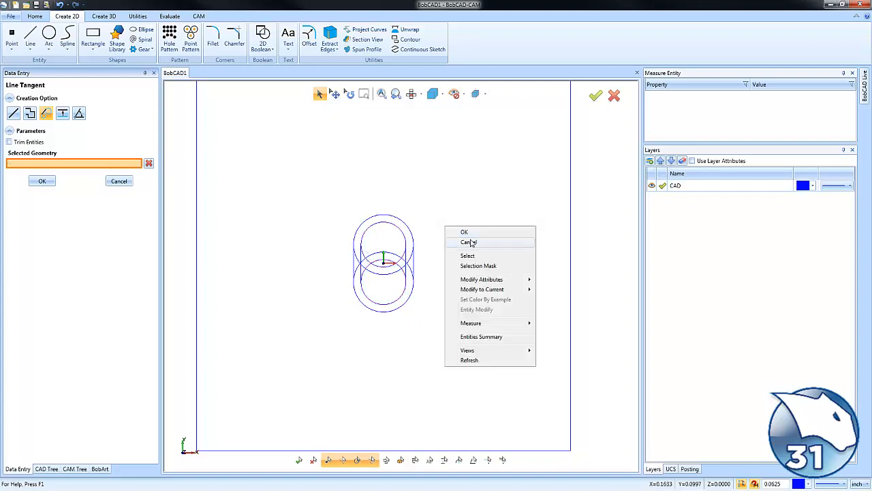
left_click(469, 240)
Try Quick Trim on the overlapping arc segments around the origin, and undo the trims.
scroll(374, 262, "up", 1)
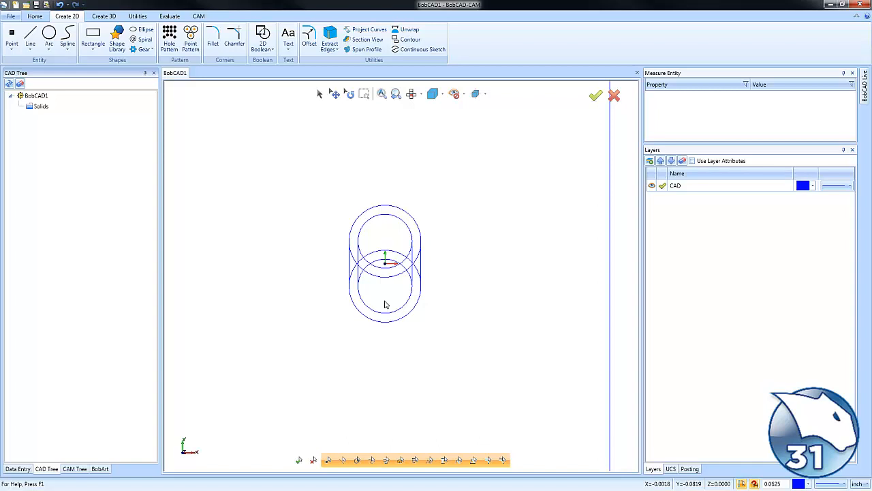
left_click(138, 17)
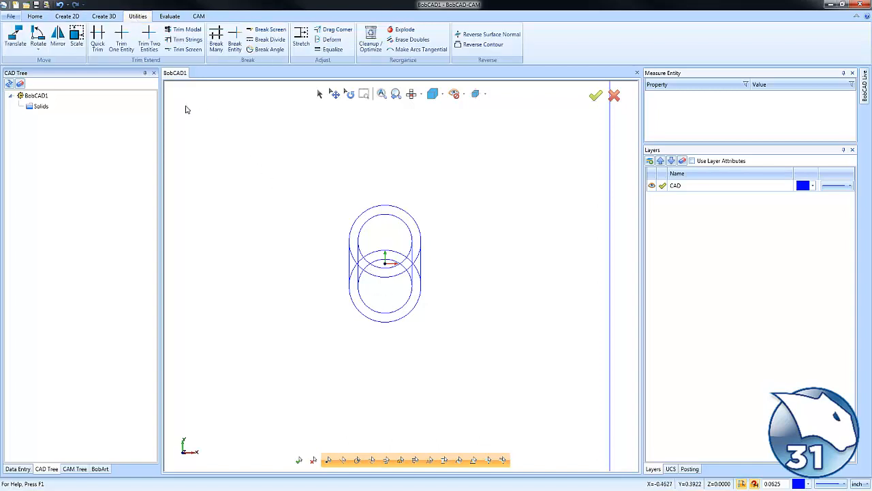
left_click(97, 37)
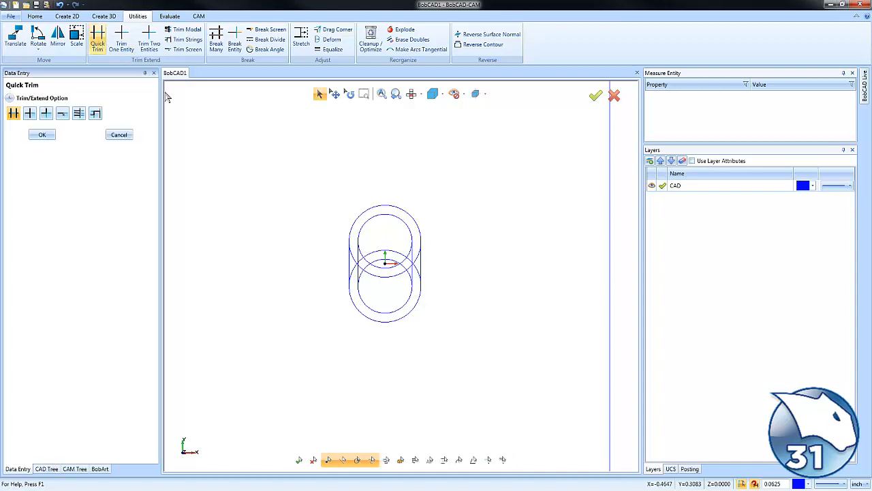
left_click(382, 266)
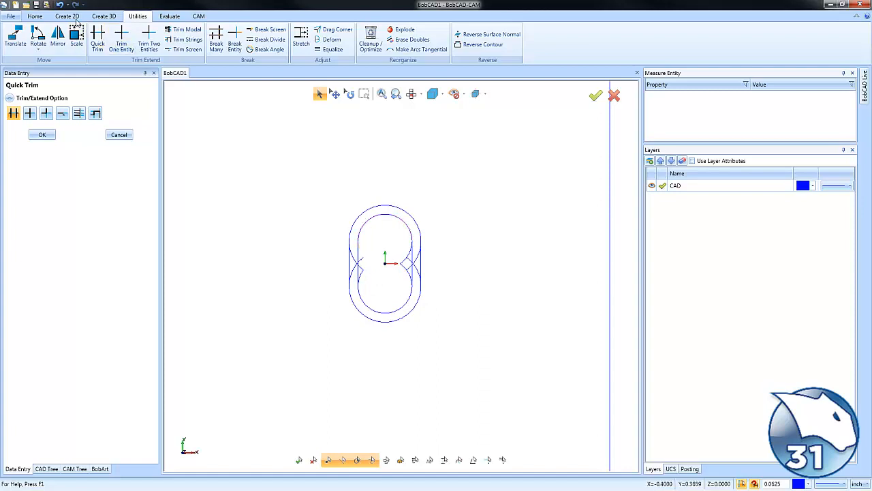
left_click(61, 5)
left_click(61, 5)
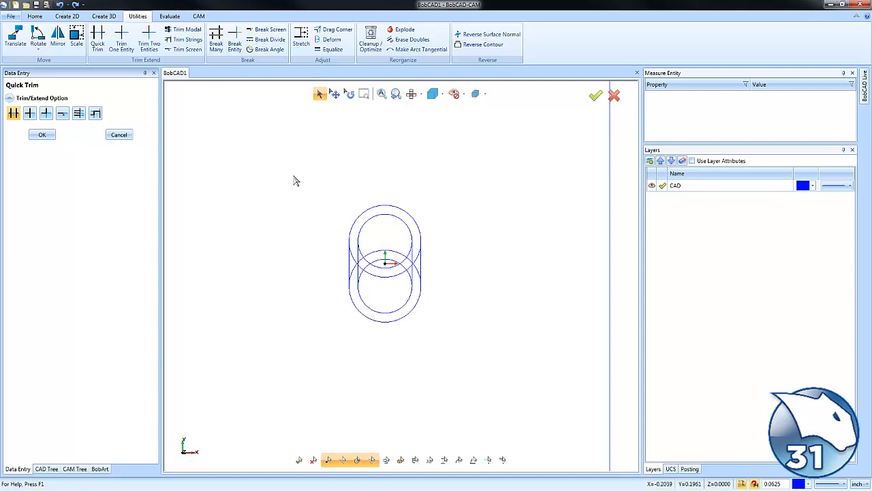
Use Trim Strings around the outer circles and their tangent lines to form a single outer slot outline.
left_click(196, 43)
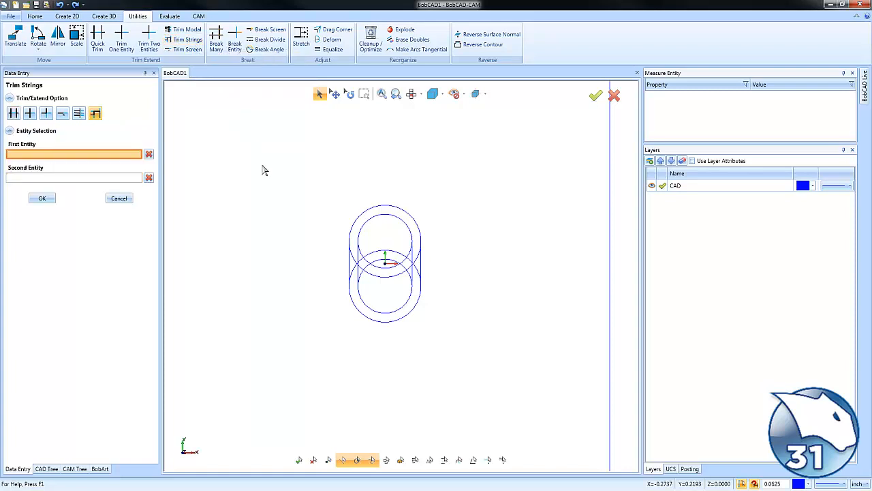
left_click(354, 228)
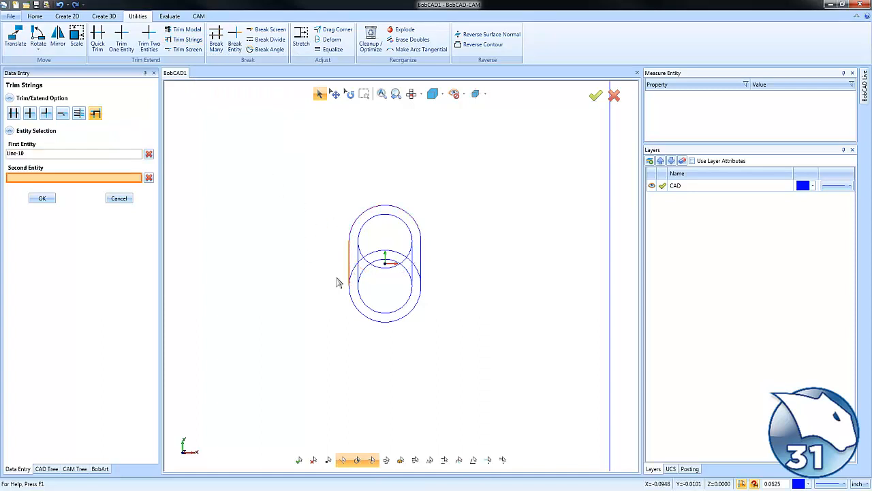
left_click(363, 316)
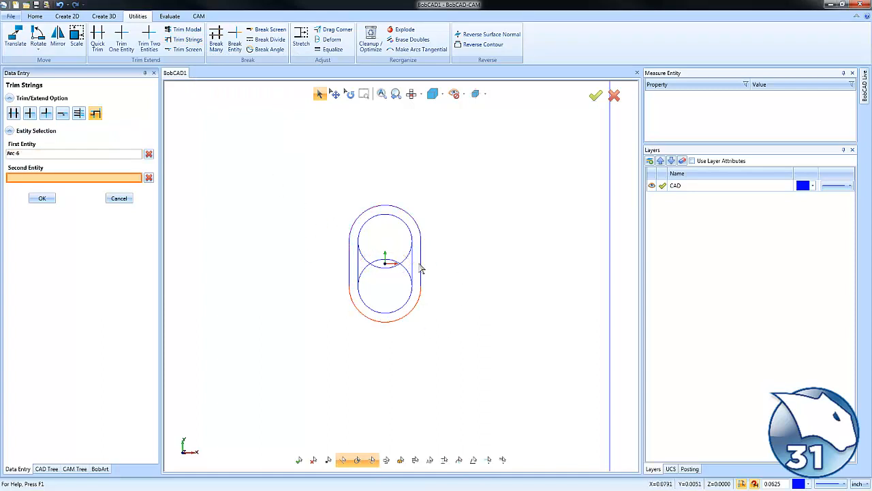
left_click(415, 220)
right_click(452, 188)
left_click(484, 195)
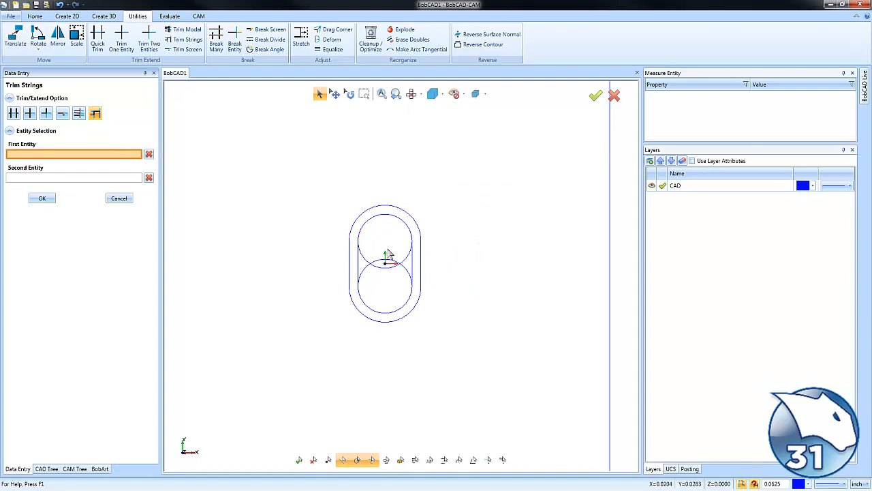
Use Trim Strings around the inner circles and their tangent lines to form a single inner slot outline, and finish the command.
left_click(360, 240)
left_click(360, 264)
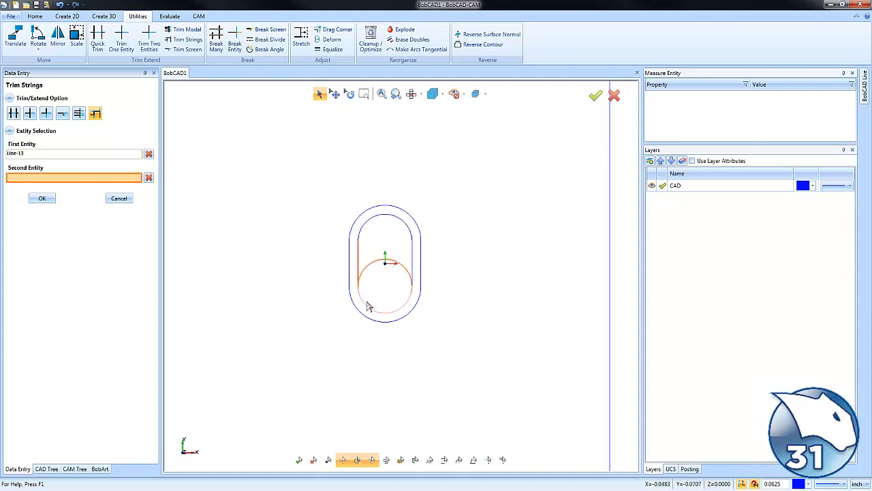
left_click(385, 313)
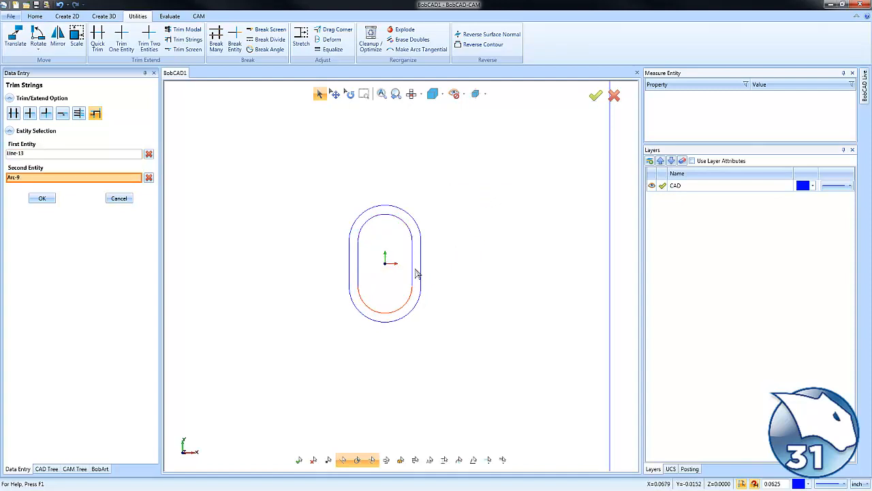
left_click(405, 225)
right_click(454, 199)
left_click(486, 217)
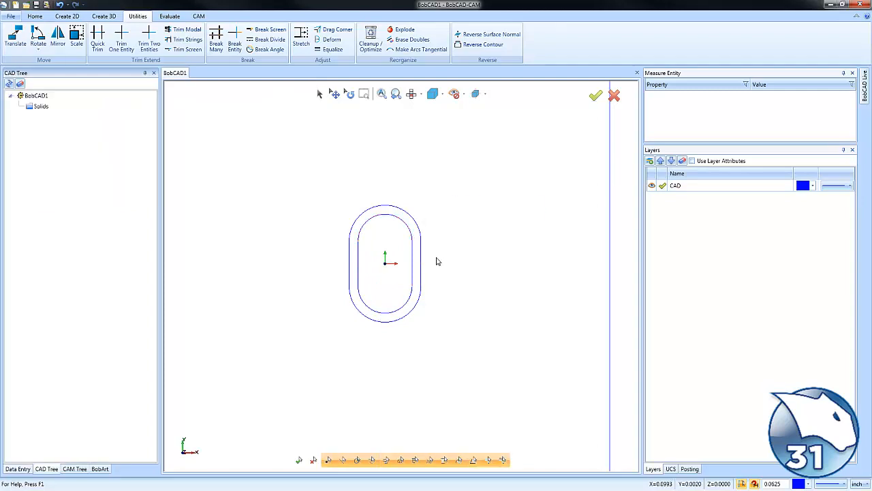
Add a new layer and move both slot outlines onto it.
scroll(437, 259, "down", 1)
scroll(448, 261, "down", 1)
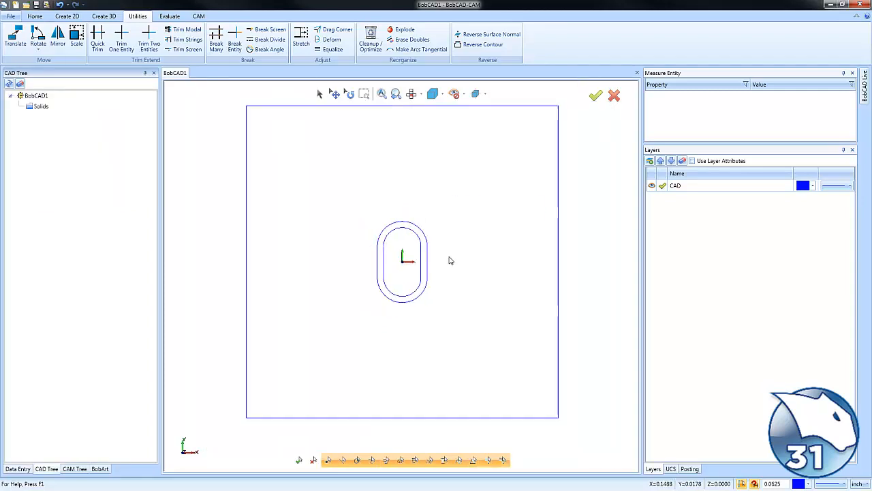
right_click(683, 201)
left_click(690, 206)
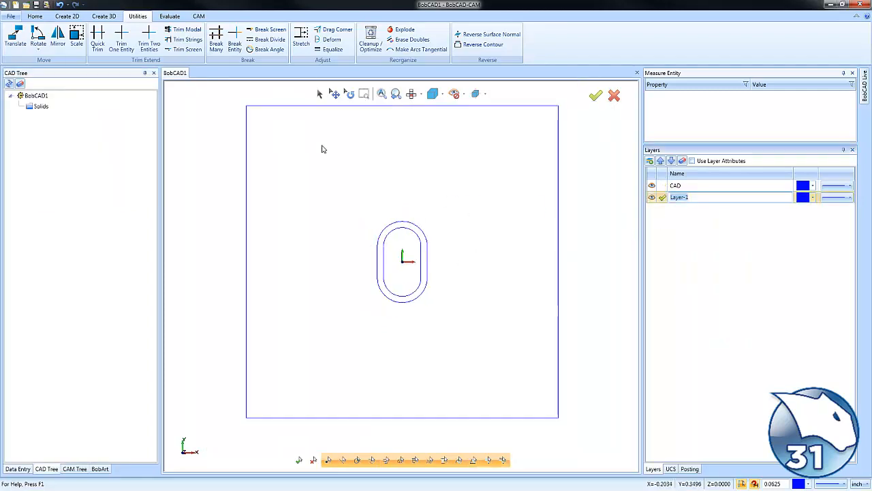
left_click_drag(357, 195, 452, 322)
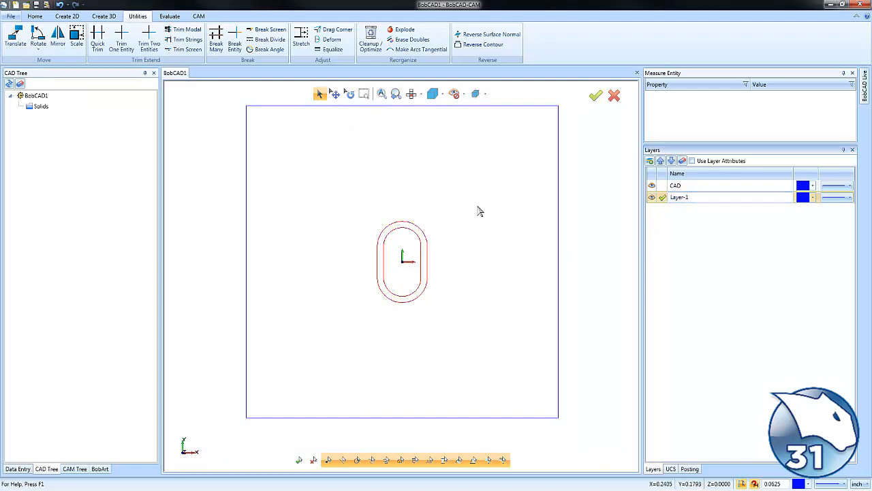
right_click(479, 207)
mouse_move(545, 259)
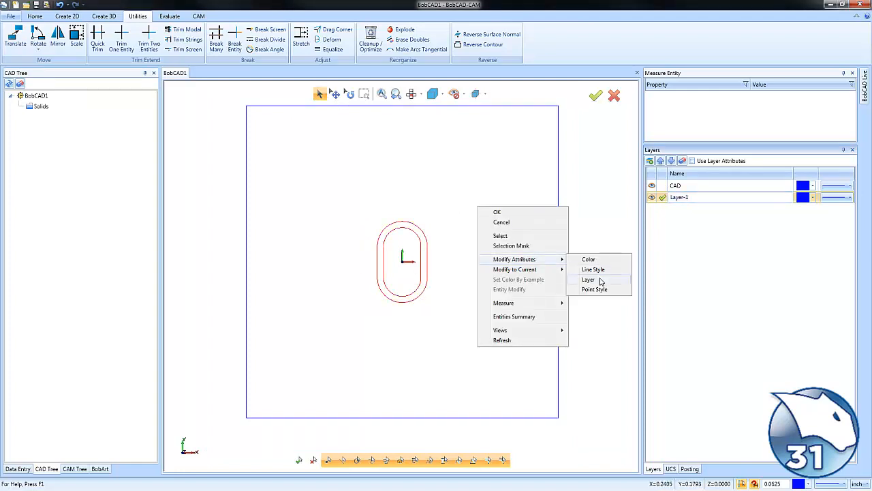
left_click(602, 281)
left_click(430, 215)
left_click(421, 299)
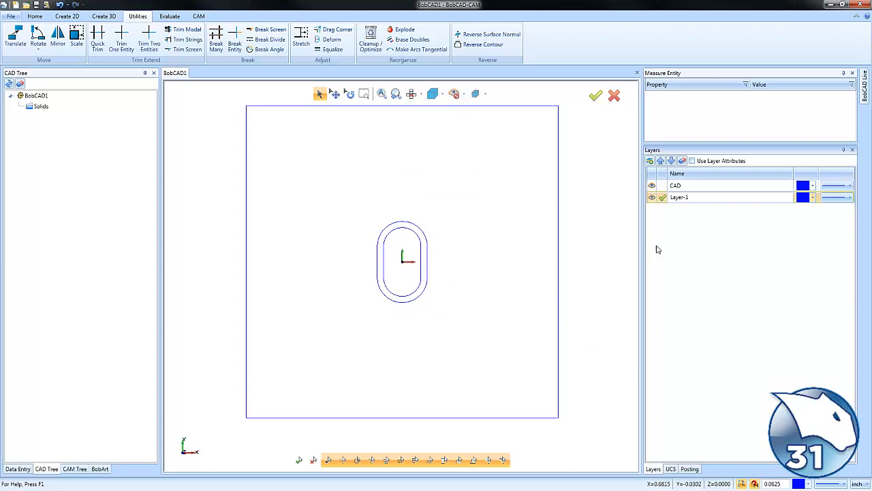
Add another new layer and hide the layer holding the two slot outlines.
right_click(686, 228)
left_click(709, 236)
left_click(651, 197)
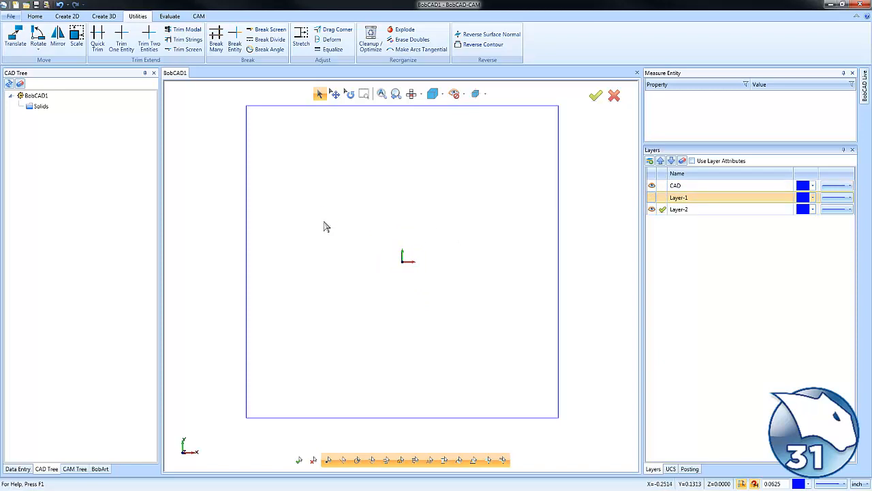
Start a Slot from the Shape Library with its origin anchored at the centre.
left_click(67, 16)
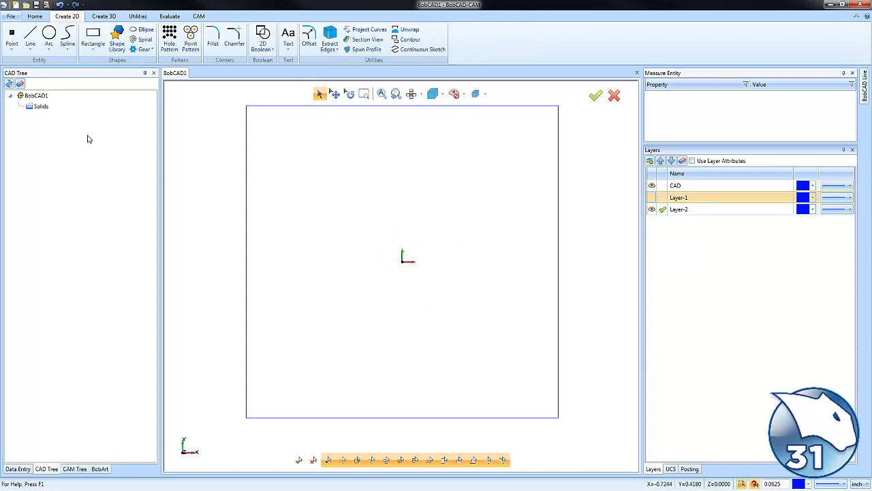
left_click(117, 44)
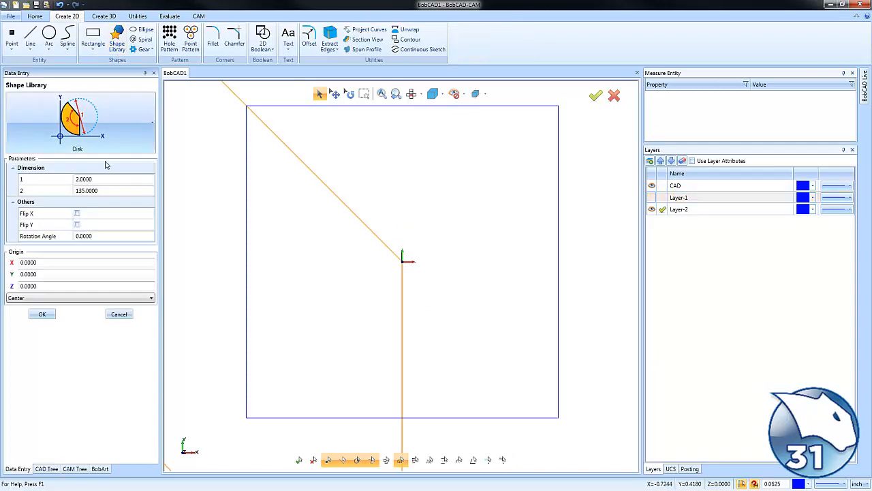
left_click(107, 127)
left_click(167, 186)
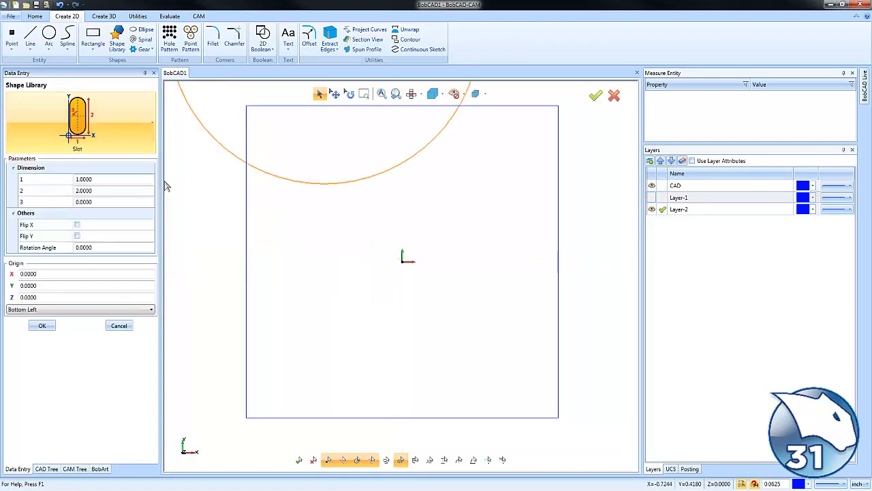
left_click(65, 309)
left_click(59, 319)
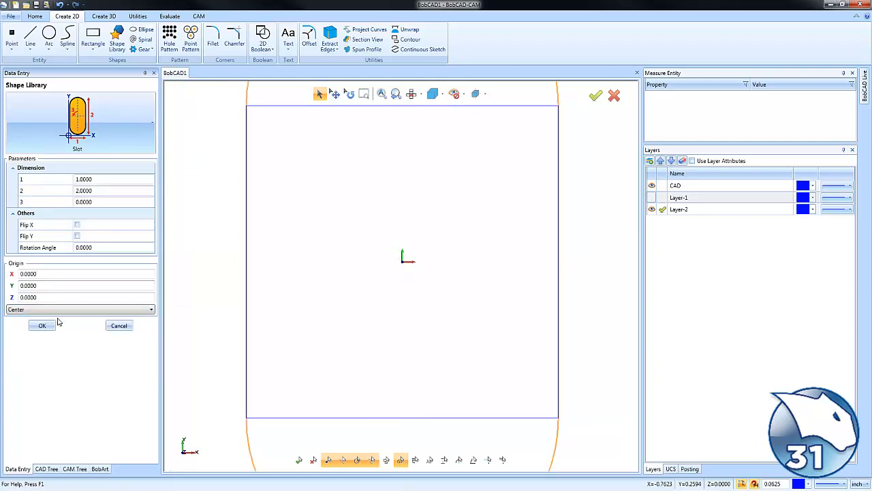
Set the slot's dimension 1 to 0.160 and dimension 2 to 0.260, and create it at the origin.
left_click(59, 181)
scroll(352, 263, "down", 2)
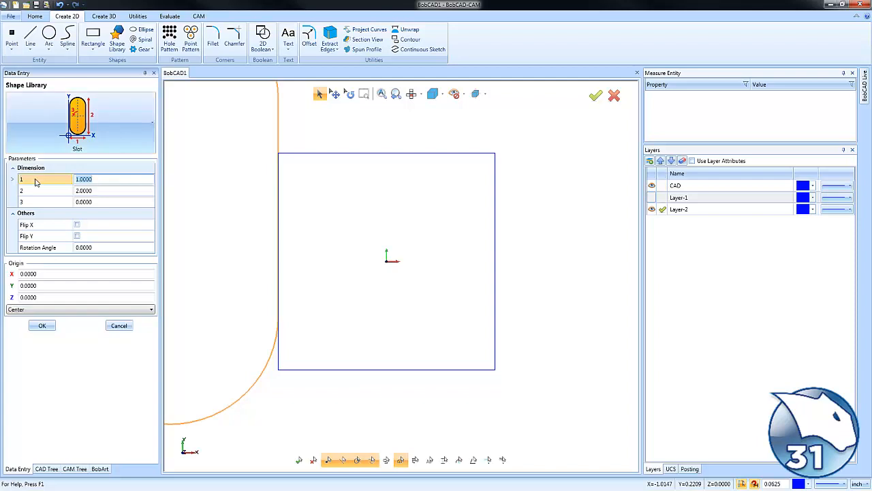
key("BackSpace")
type(".160")
key("Tab")
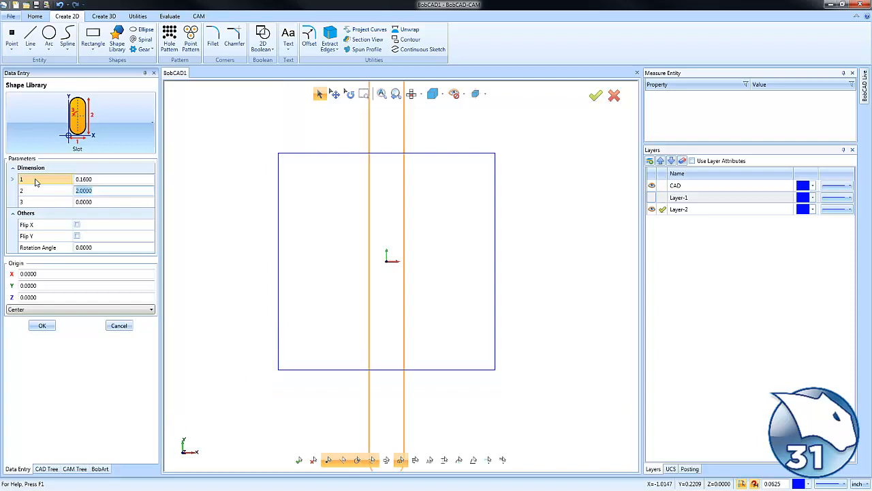
key("BackSpace")
type(".260")
key("Tab")
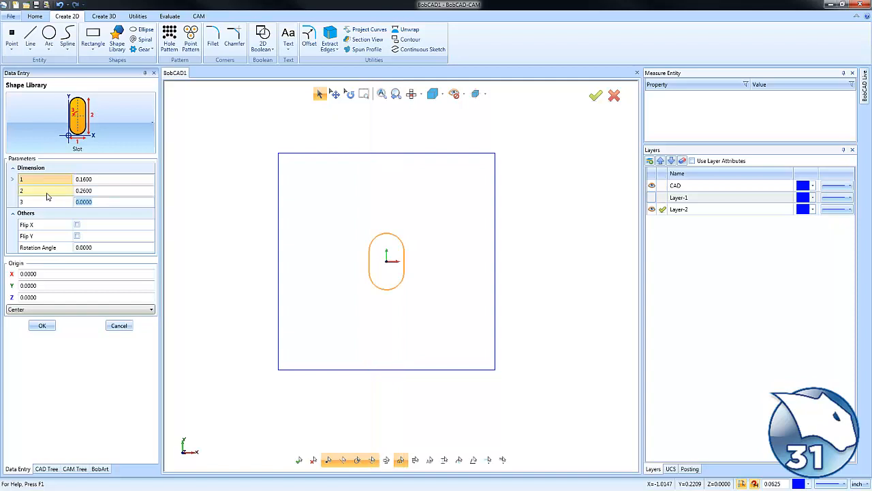
left_click(42, 326)
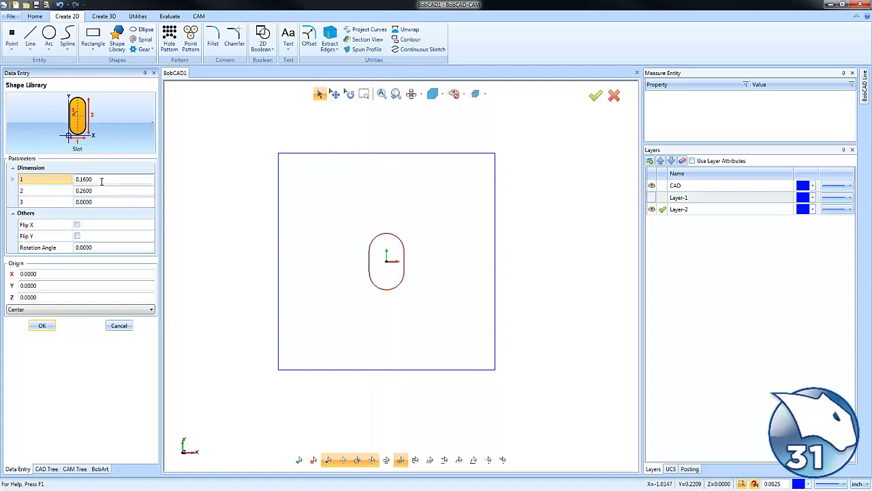
Create a second centred slot with dimension 1 set to 0.12 and dimension 2 set to 0.220.
left_click(24, 181)
type(".12")
key("Tab")
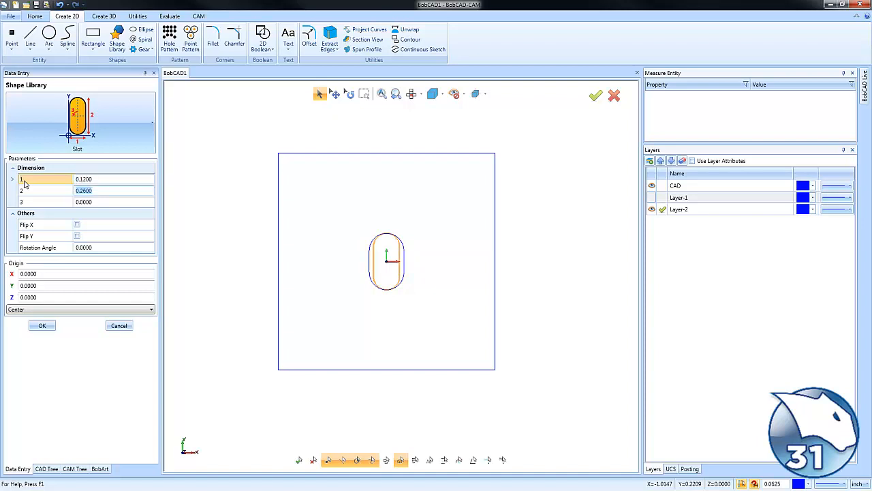
type("1")
type("220")
key("Tab")
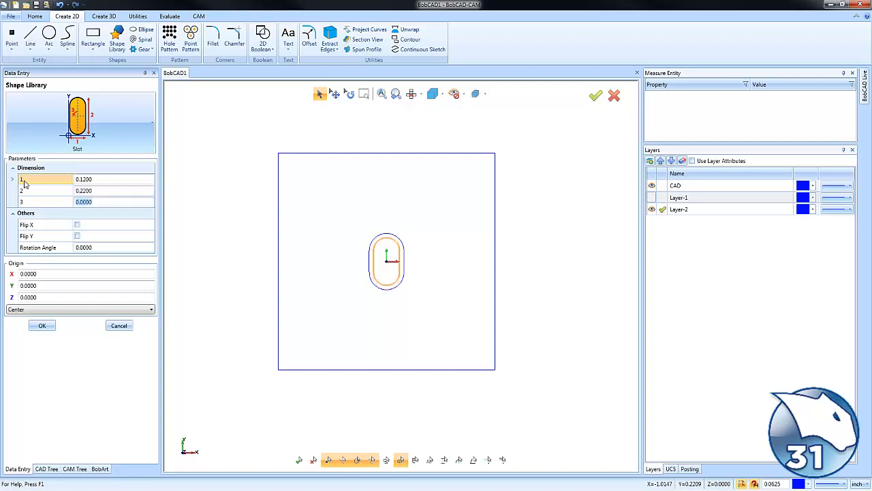
left_click(41, 325)
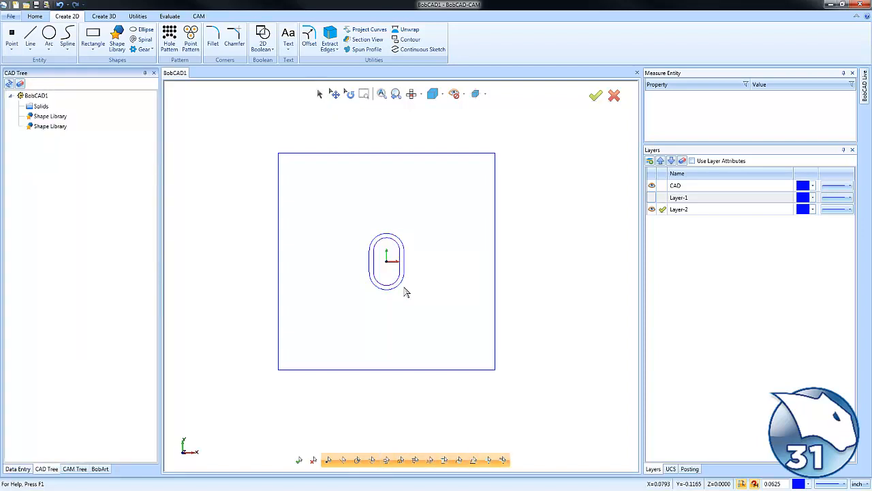
Show Layer-1 as the active layer and hide Layer-2.
left_click(651, 197)
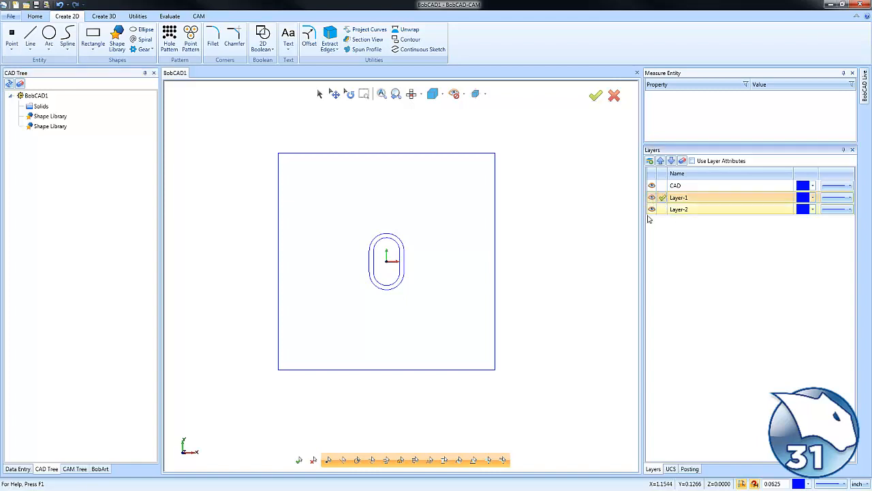
left_click(652, 209)
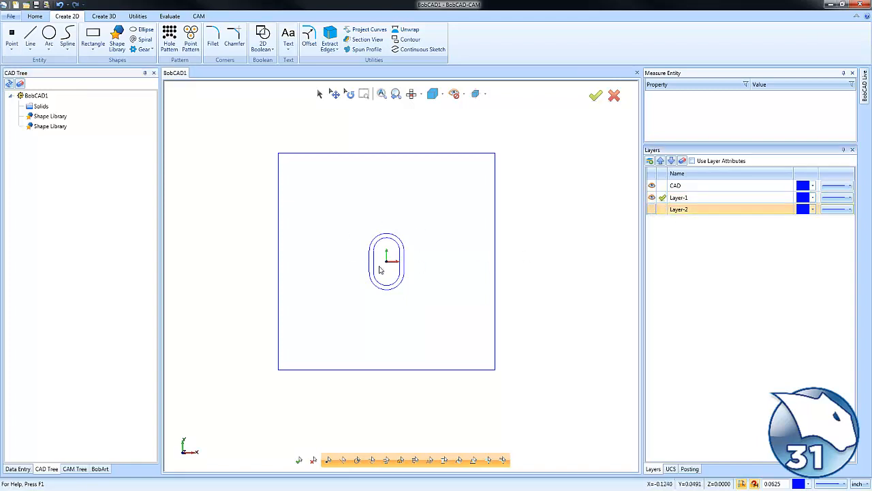
scroll(381, 279, "up", 1)
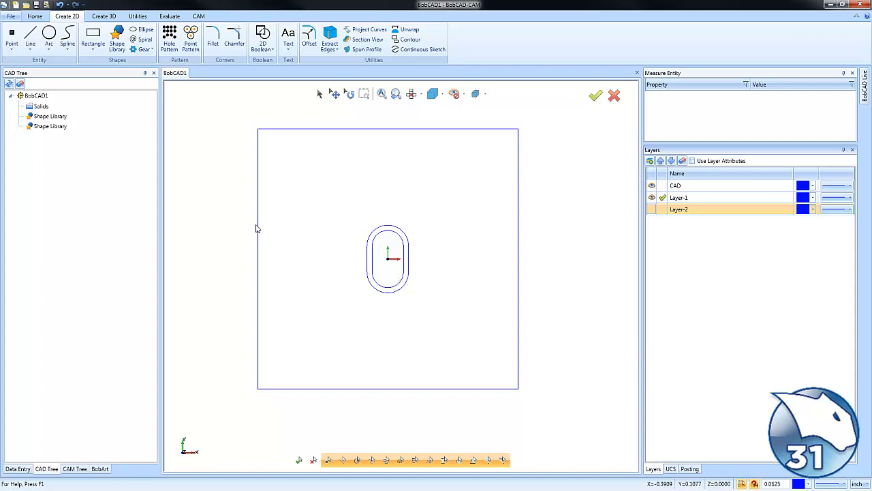
Open the second Shape Library slot for editing to review its parameters, and close it without changes.
left_click(62, 118)
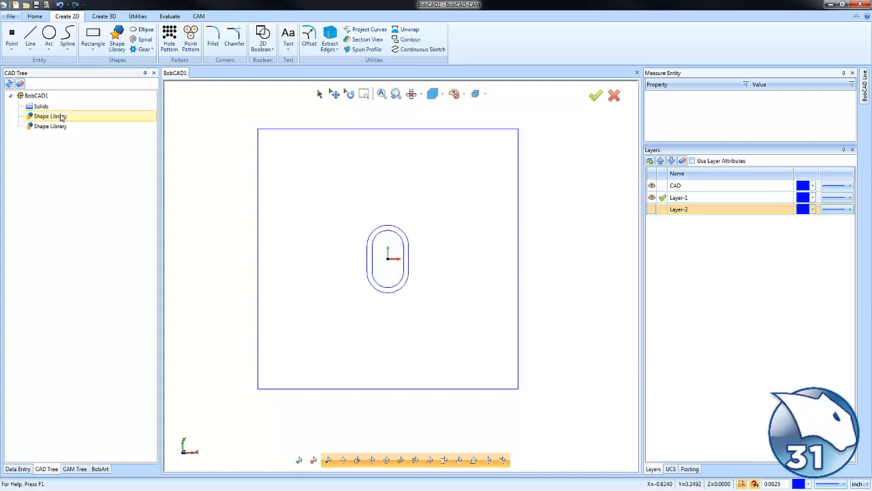
left_click(61, 127)
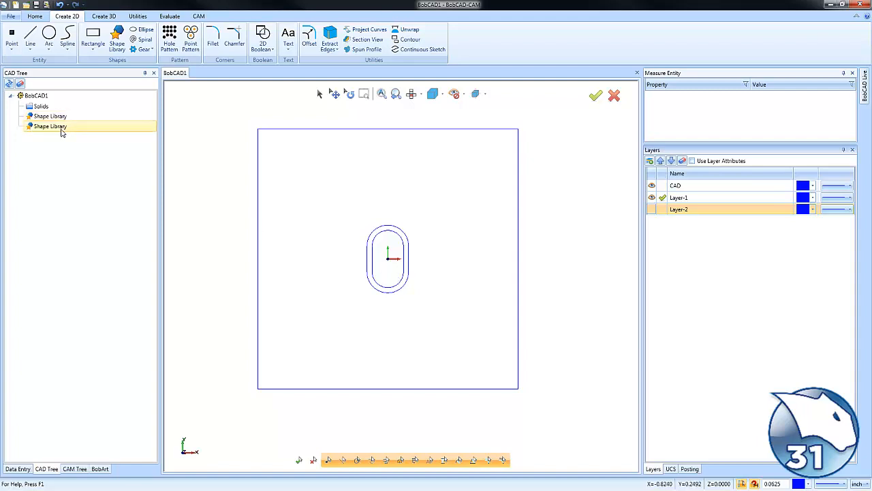
right_click(61, 130)
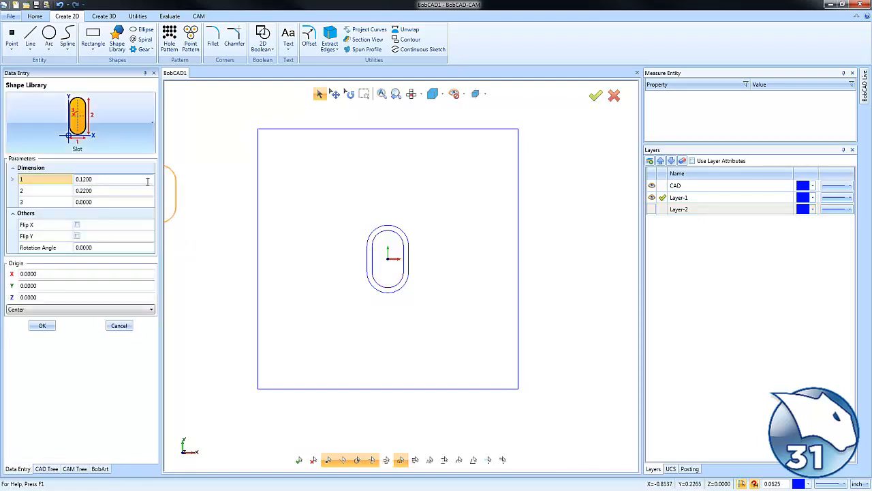
left_click(119, 326)
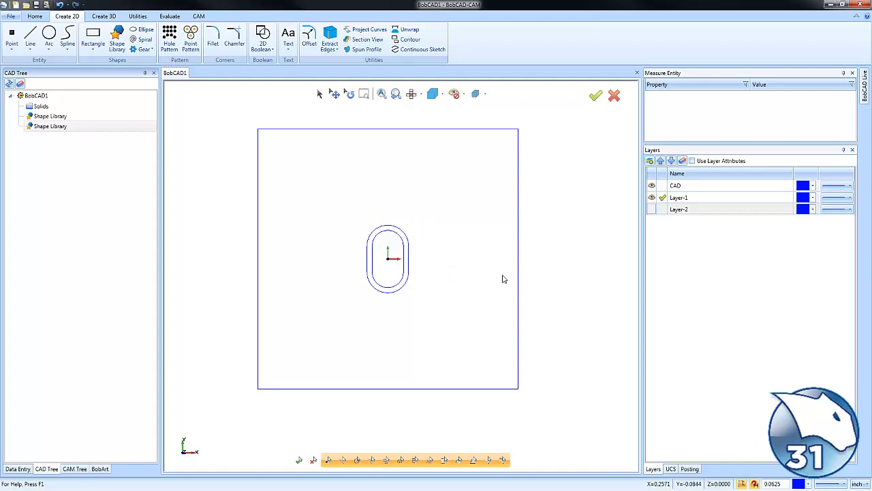
Add a new layer and extrude the square into a capped solid, with distance 0 in the positive direction and 0.25 in the other direction.
right_click(677, 232)
left_click(694, 239)
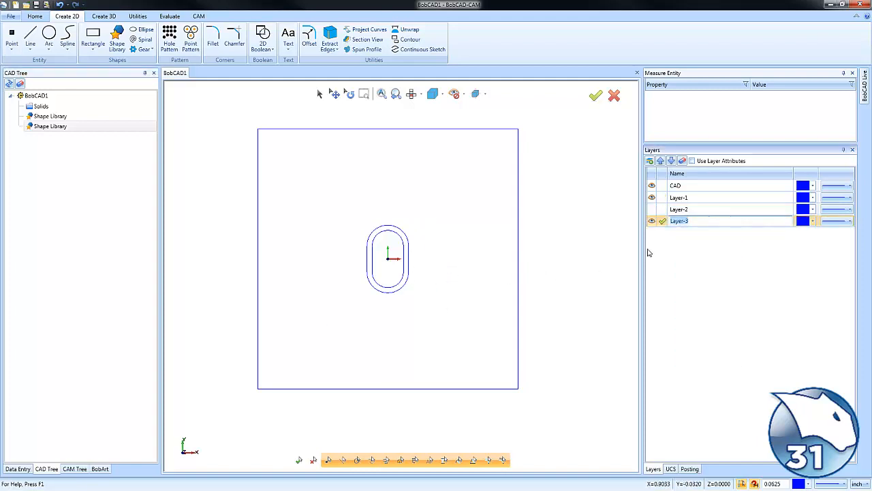
middle_click_drag(411, 359, 443, 353)
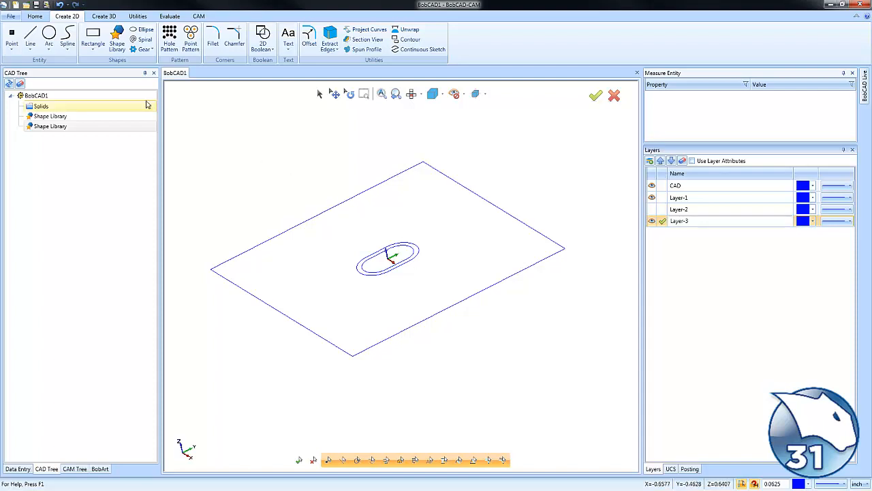
left_click(113, 17)
left_click(144, 30)
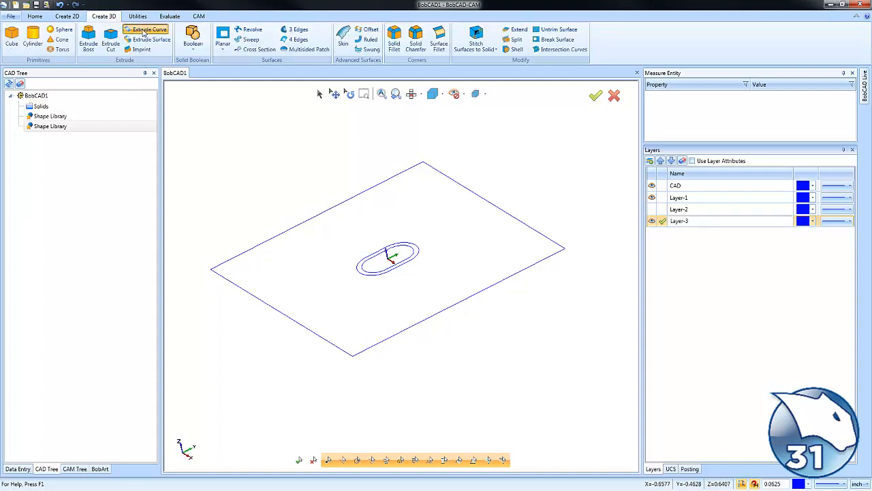
left_click(295, 234)
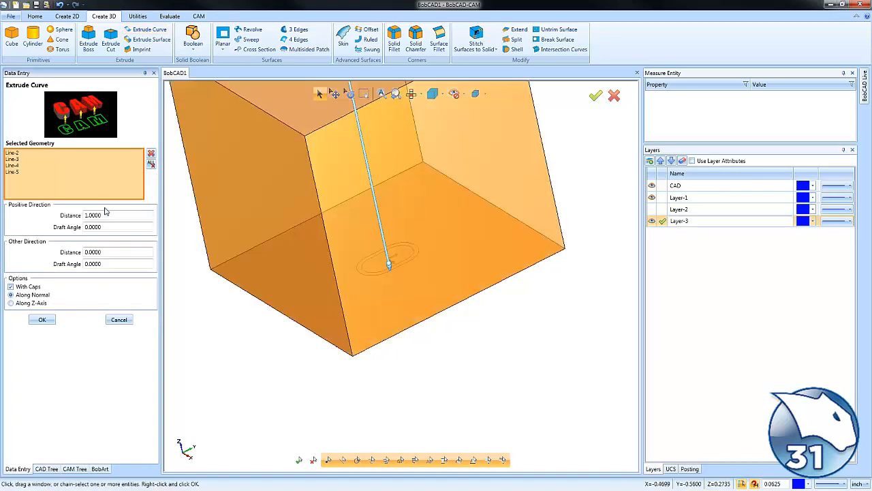
key("Tab")
key("Tab")
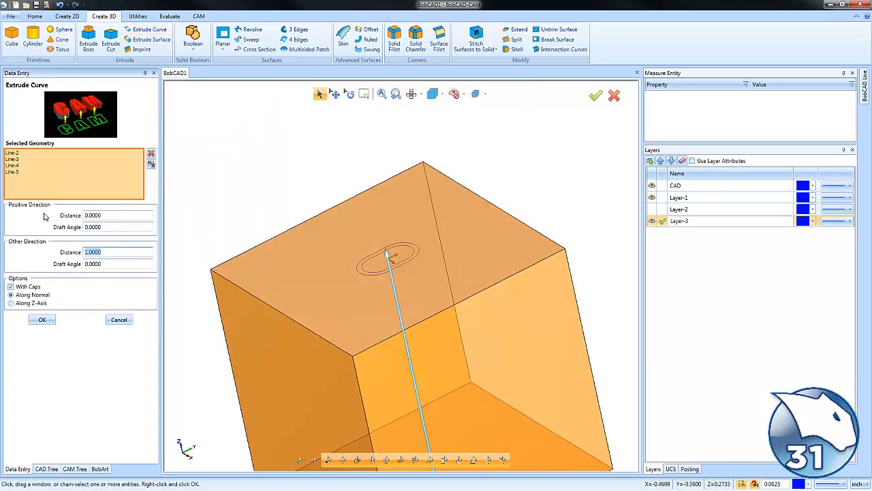
key("Tab")
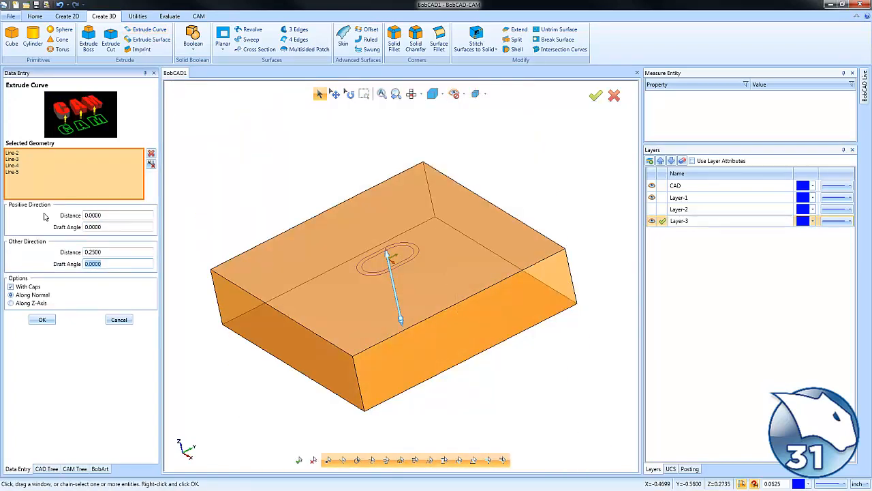
left_click(41, 321)
left_click(118, 320)
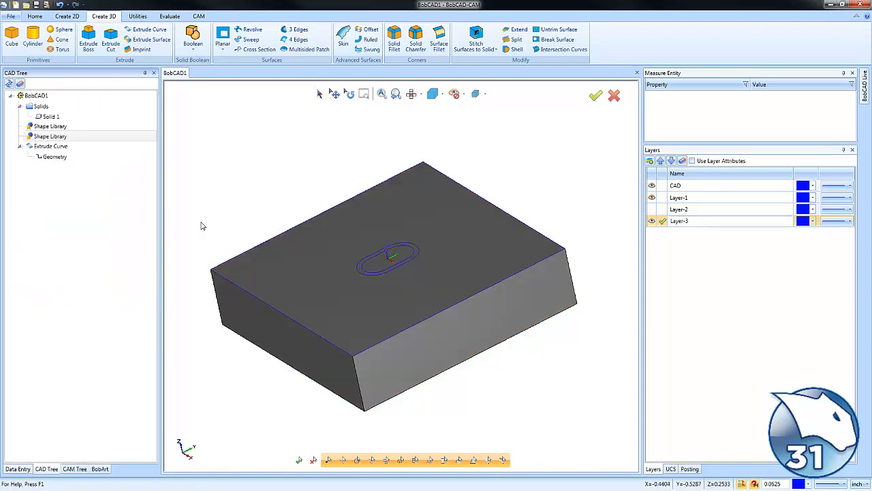
Extrude-cut the outer slot profile into the block, with distance 0 in the positive direction and 0.2 in the other direction.
left_click(110, 43)
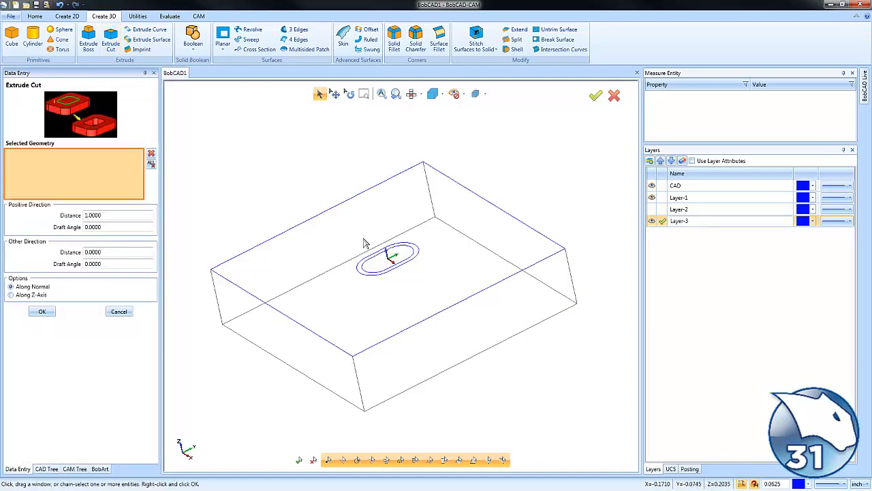
left_click(371, 272)
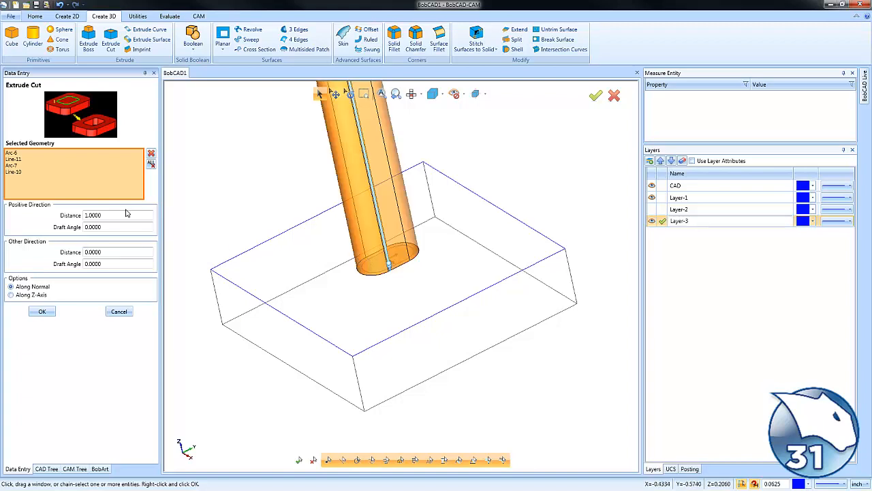
left_click_drag(126, 214, 27, 218)
type("0")
key("Tab")
key("Tab")
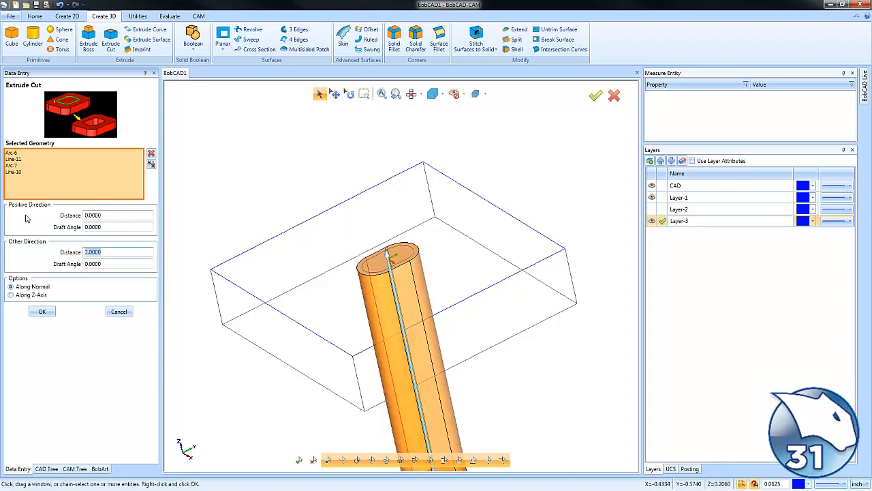
type(".2")
key("Tab")
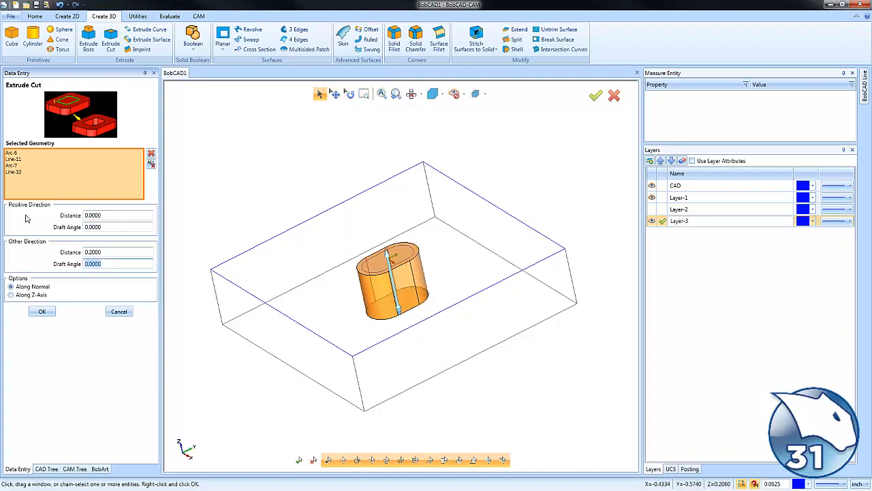
left_click(41, 311)
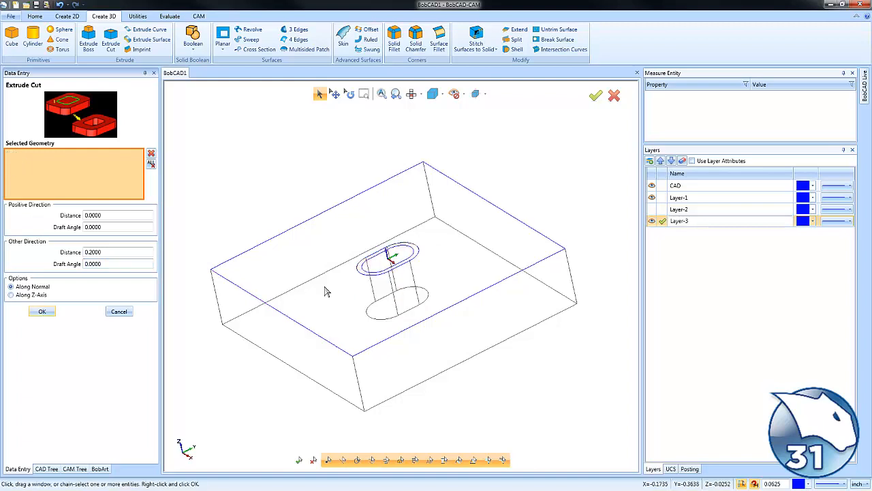
Extrude-cut the inner slot profile through the block with an other-direction distance of 0.25, and end the command.
left_click(373, 267)
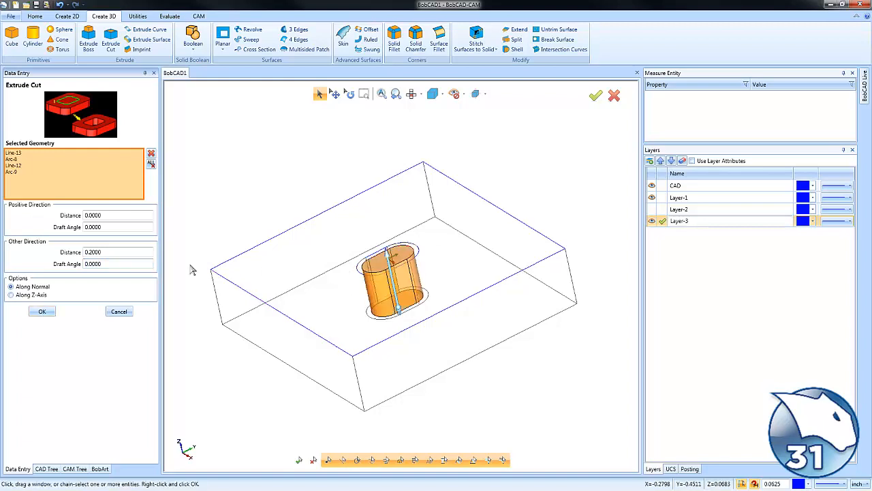
double_click(107, 251)
key("BackSpace")
type(".25")
key("Tab")
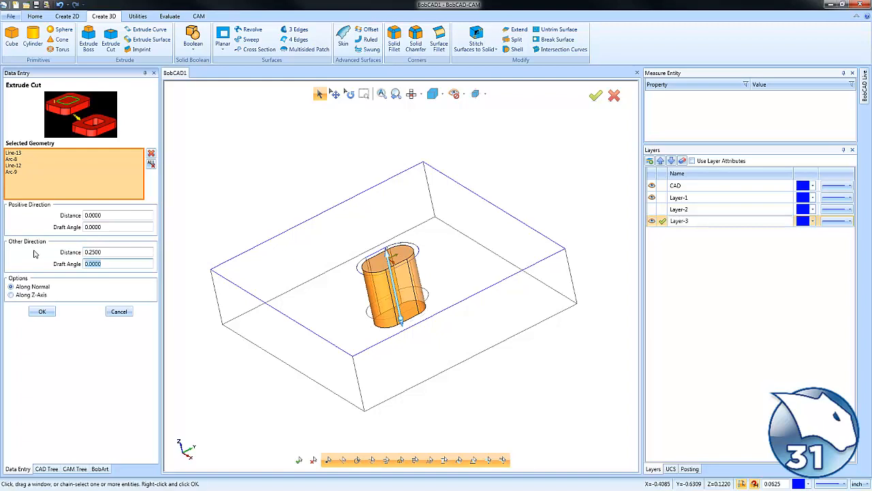
left_click(42, 312)
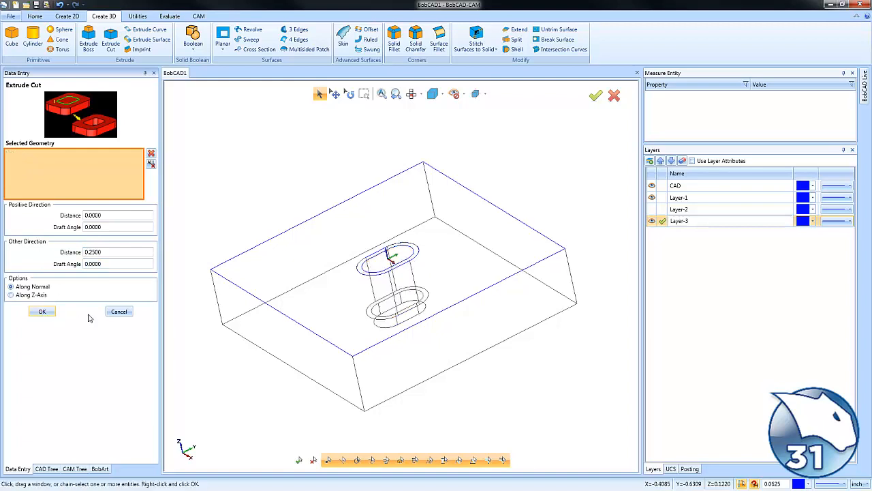
left_click(117, 311)
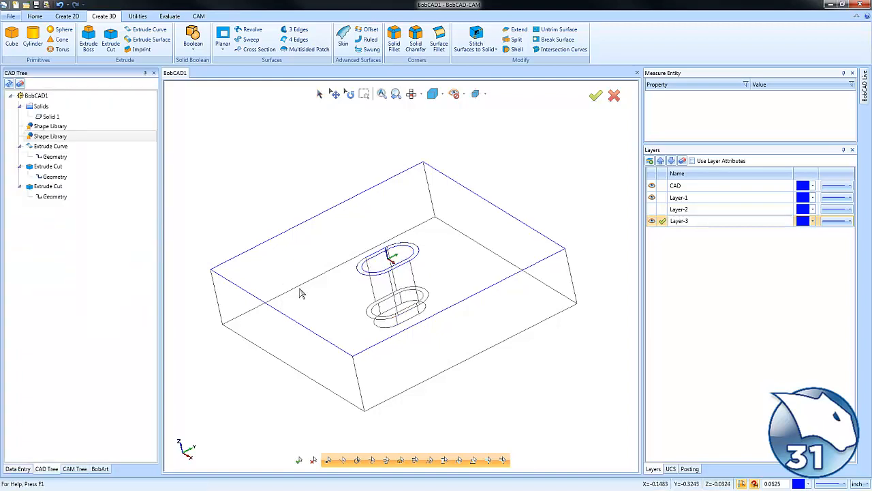
Edit the outer slot's Extrude Cut to an other-direction distance of 0.1 and display the model shaded.
mouse_move(301, 293)
middle_mouse_down()
mouse_move(403, 353)
mouse_move(389, 313)
middle_mouse_up()
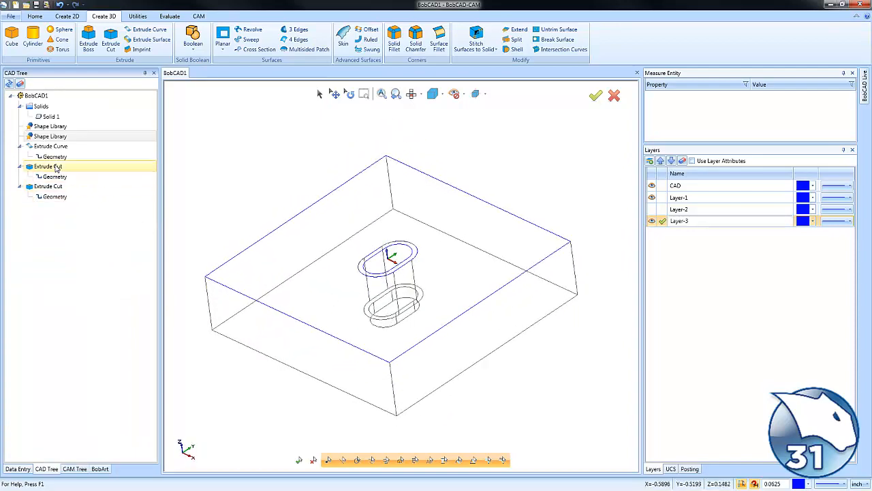
left_click(58, 169)
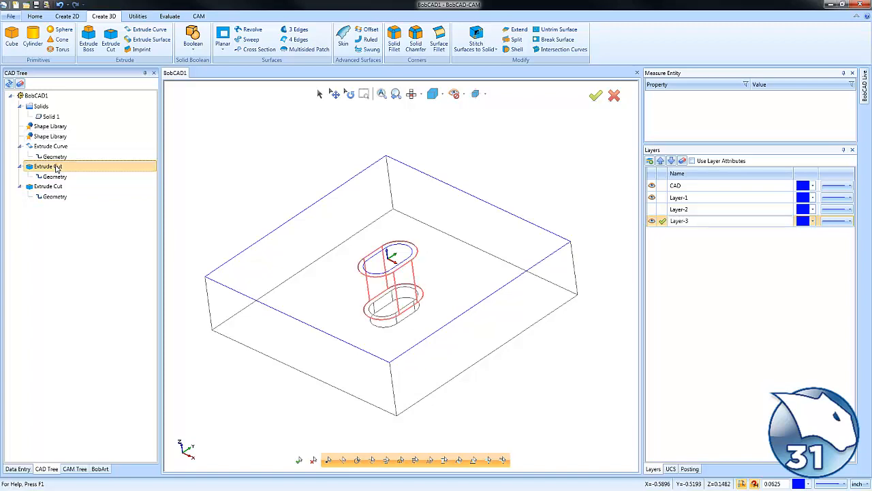
right_click(57, 169)
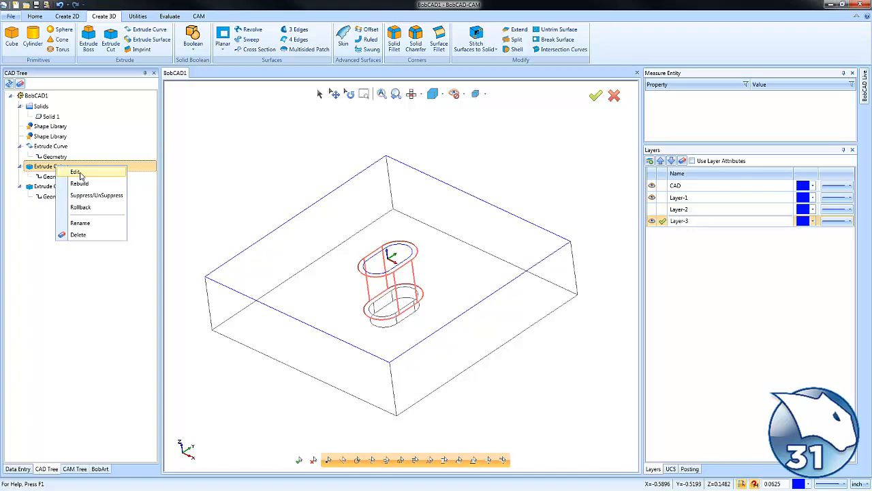
left_click(81, 173)
left_click(107, 252)
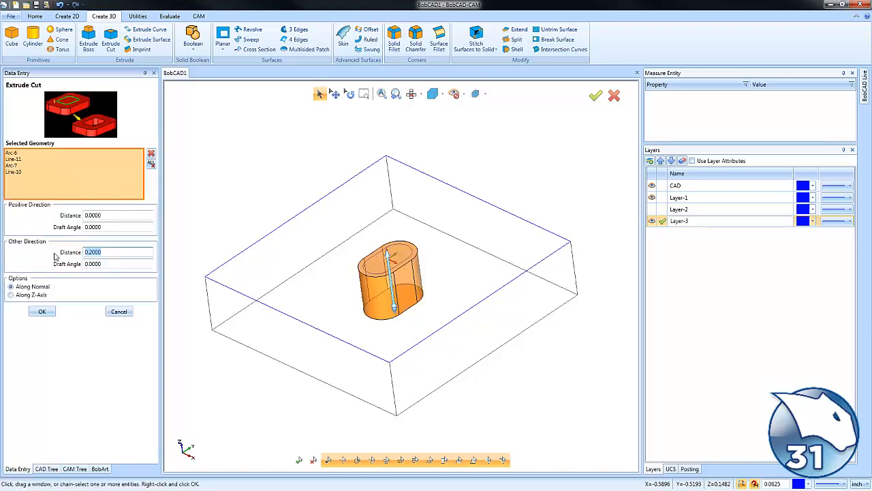
type("0.1")
key("Tab")
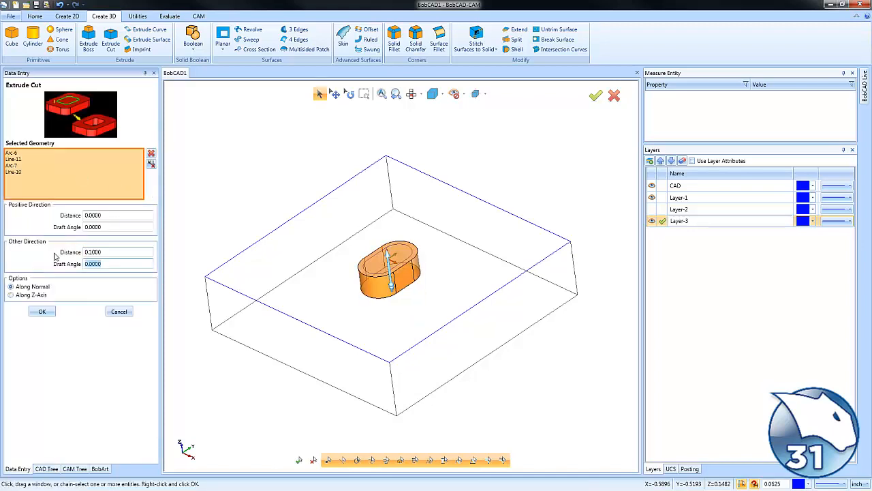
left_click(44, 313)
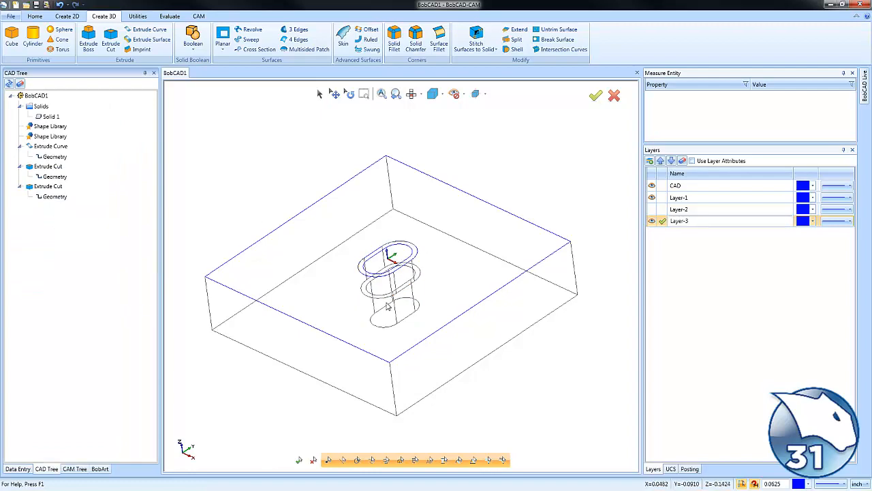
mouse_move(388, 306)
middle_mouse_down()
mouse_move(388, 273)
mouse_move(386, 300)
middle_mouse_up()
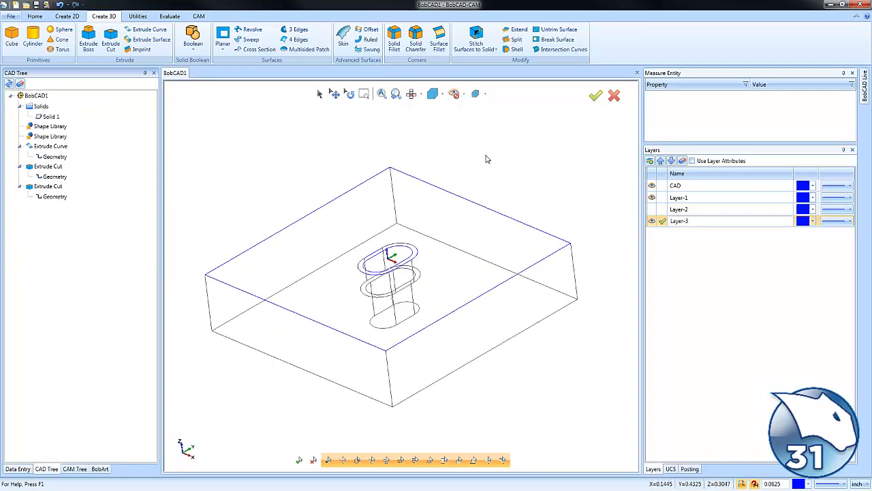
key("s")
scroll(417, 268, "down", 2)
middle_click_drag(411, 293, 430, 284)
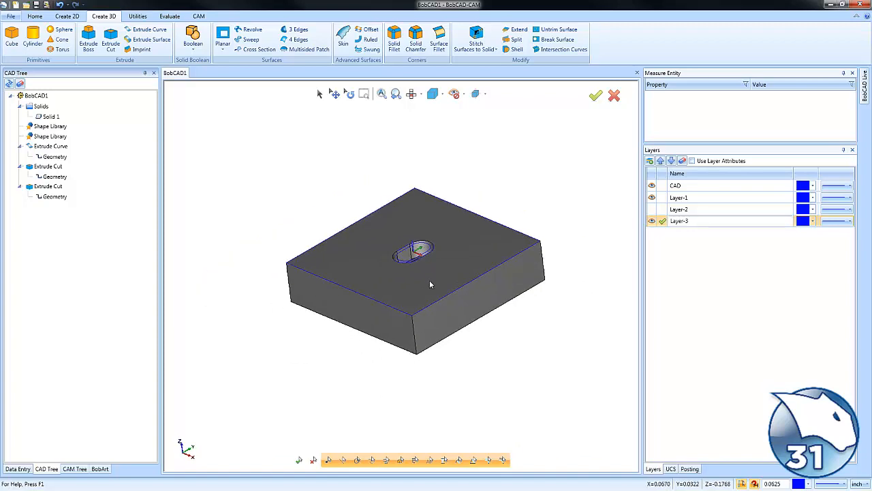
Preview a section view of the block on the Front (X/Z) plane to inspect the stepped slot, and close it without generating wireframe.
left_click(68, 16)
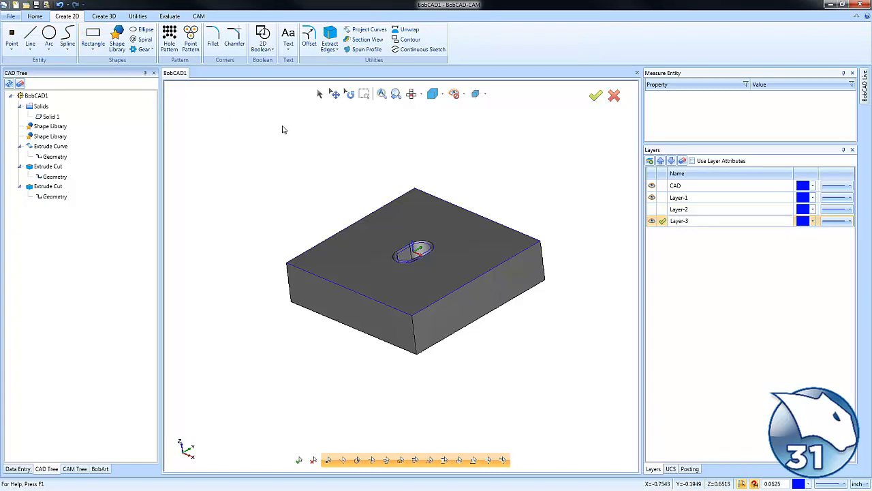
left_click(368, 38)
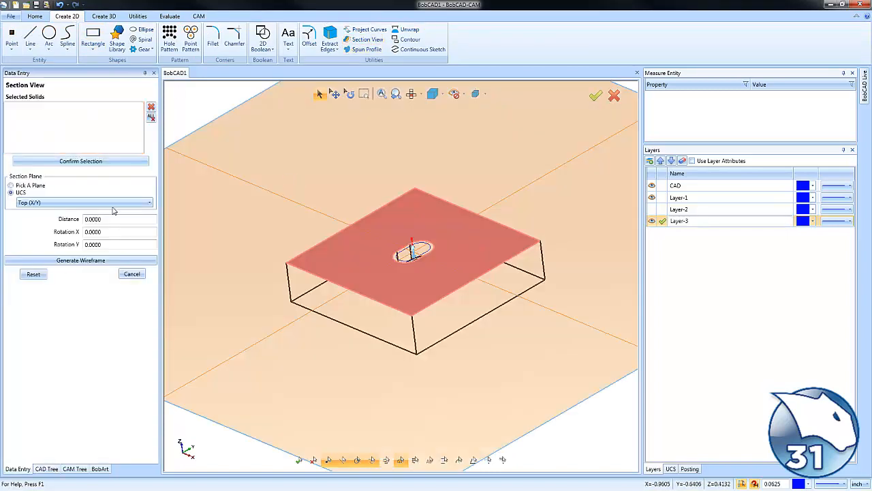
left_click(85, 203)
left_click(68, 223)
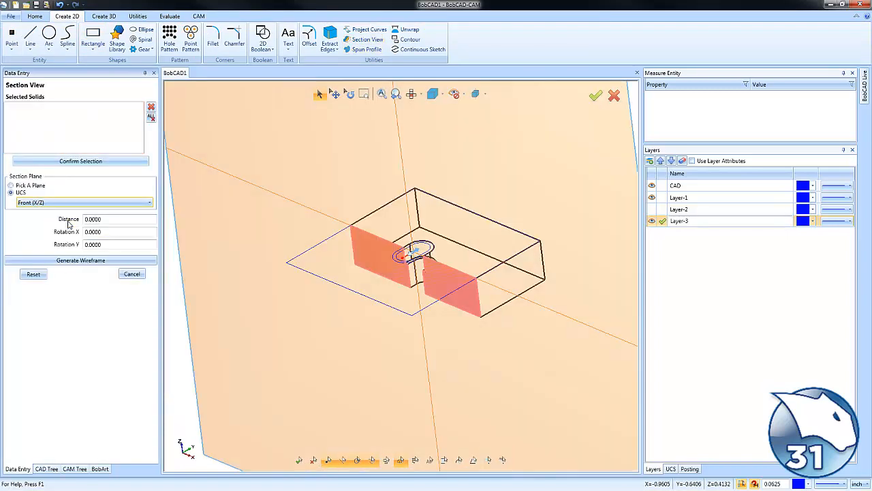
middle_click_drag(361, 345, 458, 329)
scroll(426, 273, "up", 6)
scroll(427, 274, "down", 3)
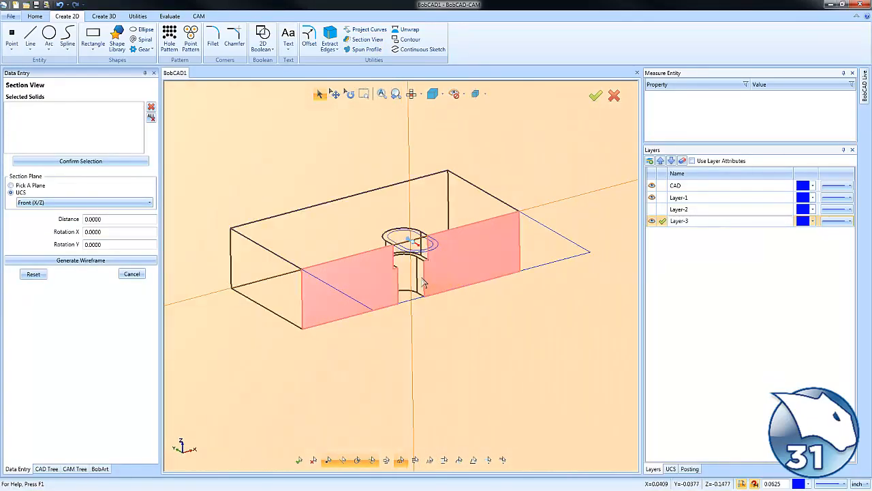
left_click(131, 274)
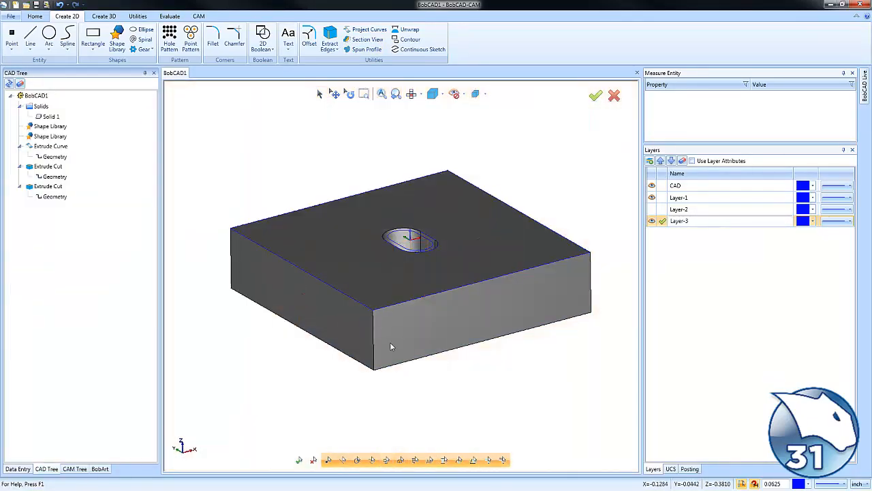
Extrude-cut from the block's front-right side face with an other-direction distance of 0.5, removing half of the block through the slot.
mouse_move(390, 342)
middle_mouse_down()
mouse_move(327, 349)
mouse_move(300, 363)
middle_mouse_up()
scroll(443, 326, "down", 2)
middle_click_drag(449, 327, 440, 328)
scroll(439, 326, "up", 2)
left_click(103, 16)
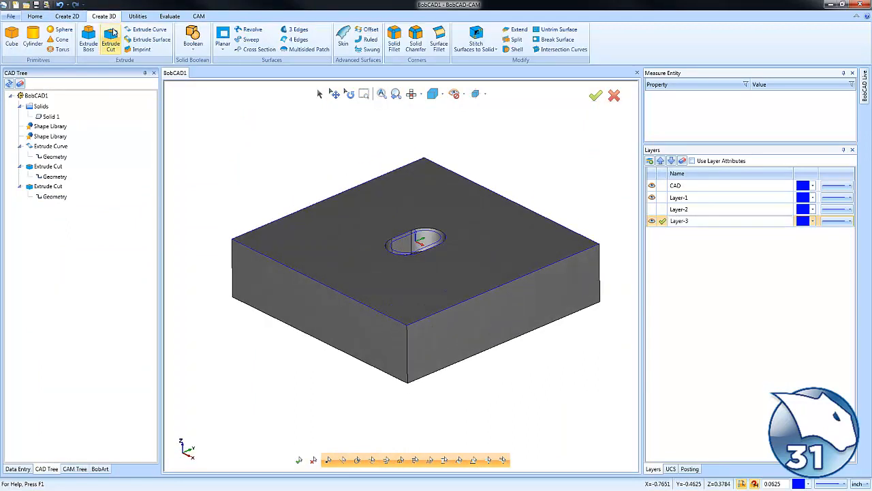
left_click(110, 43)
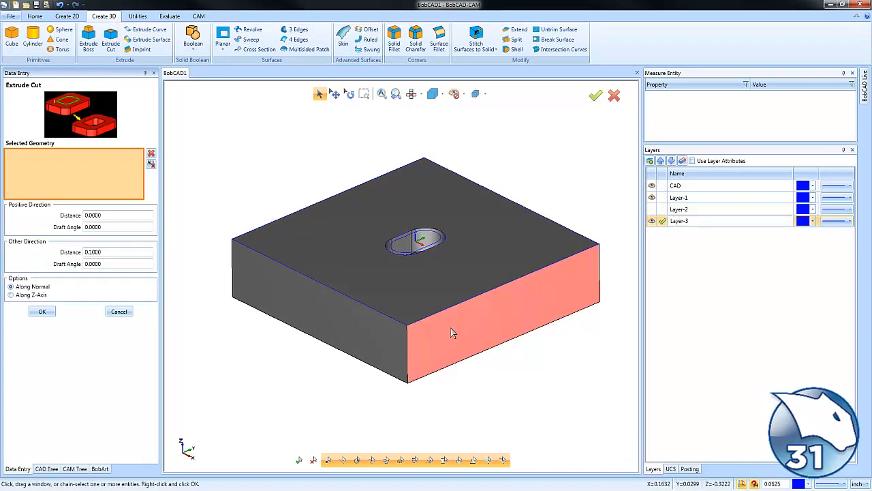
left_click(450, 328)
left_click(99, 251)
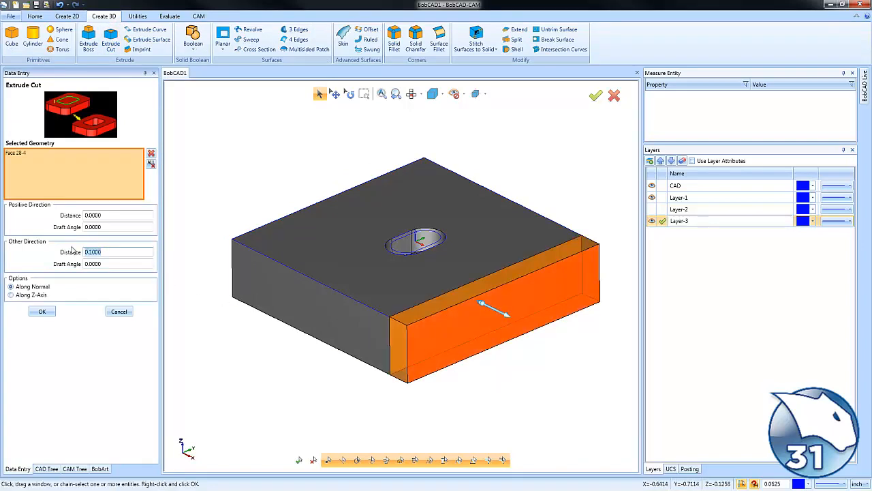
key("Tab")
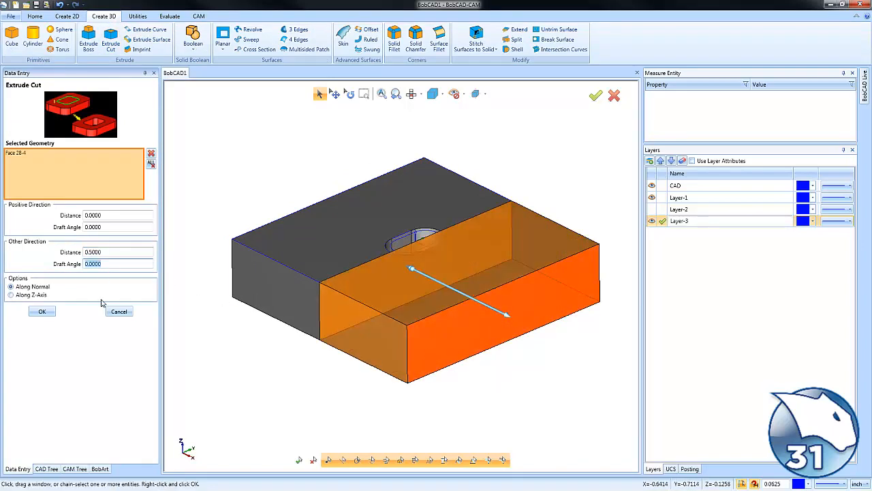
left_click(42, 311)
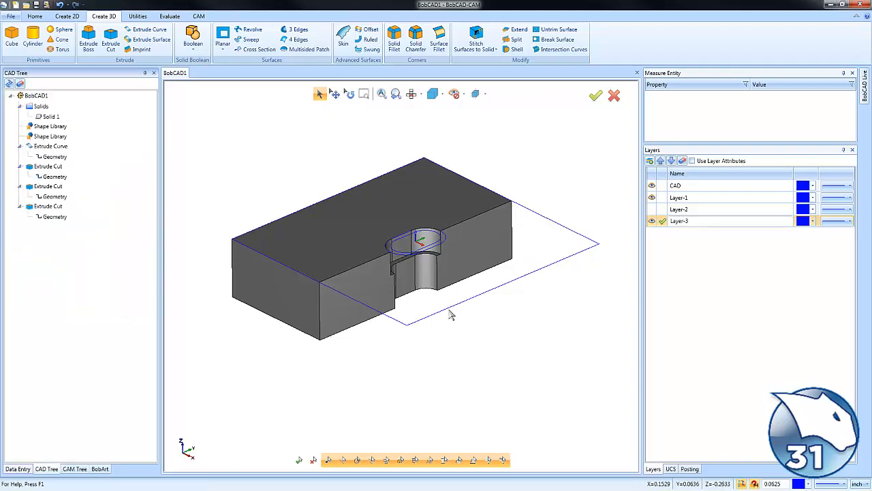
middle_click_drag(452, 312, 425, 335)
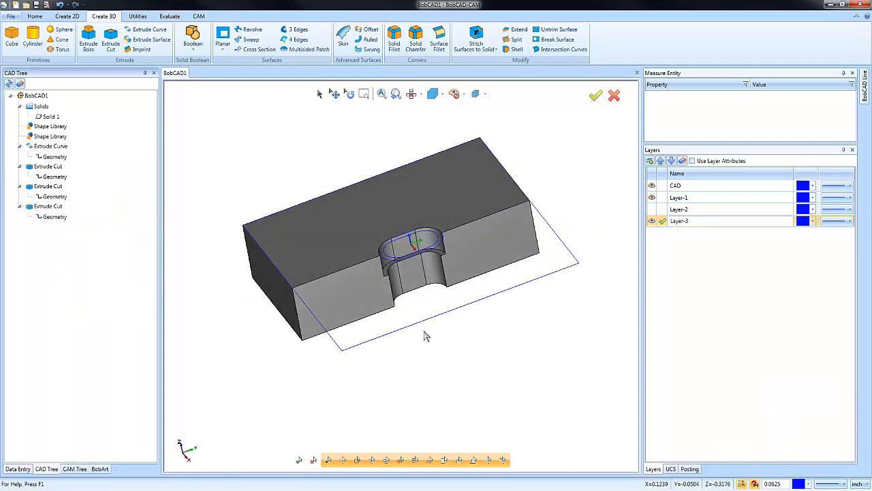